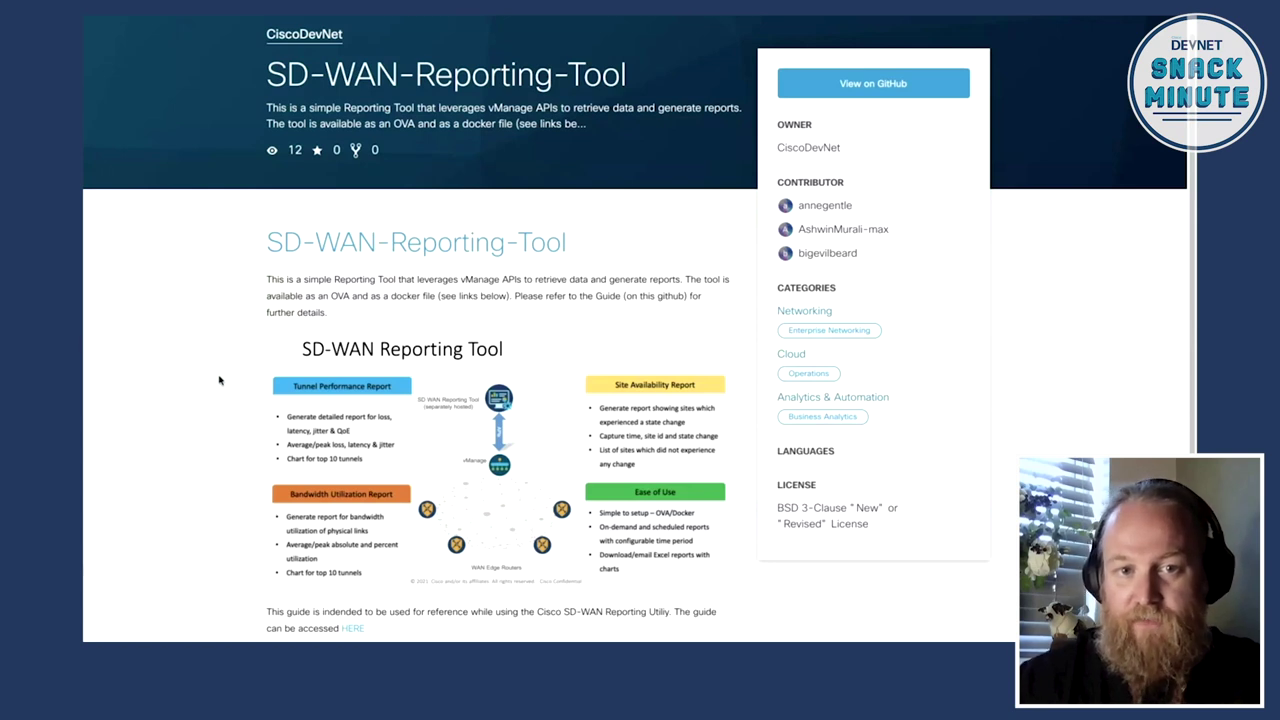
# Step: Scroll to File downloads and highlight the 'Docker file' and 'OVA file' download lines
pyautogui.scroll(-3, 220, 380)
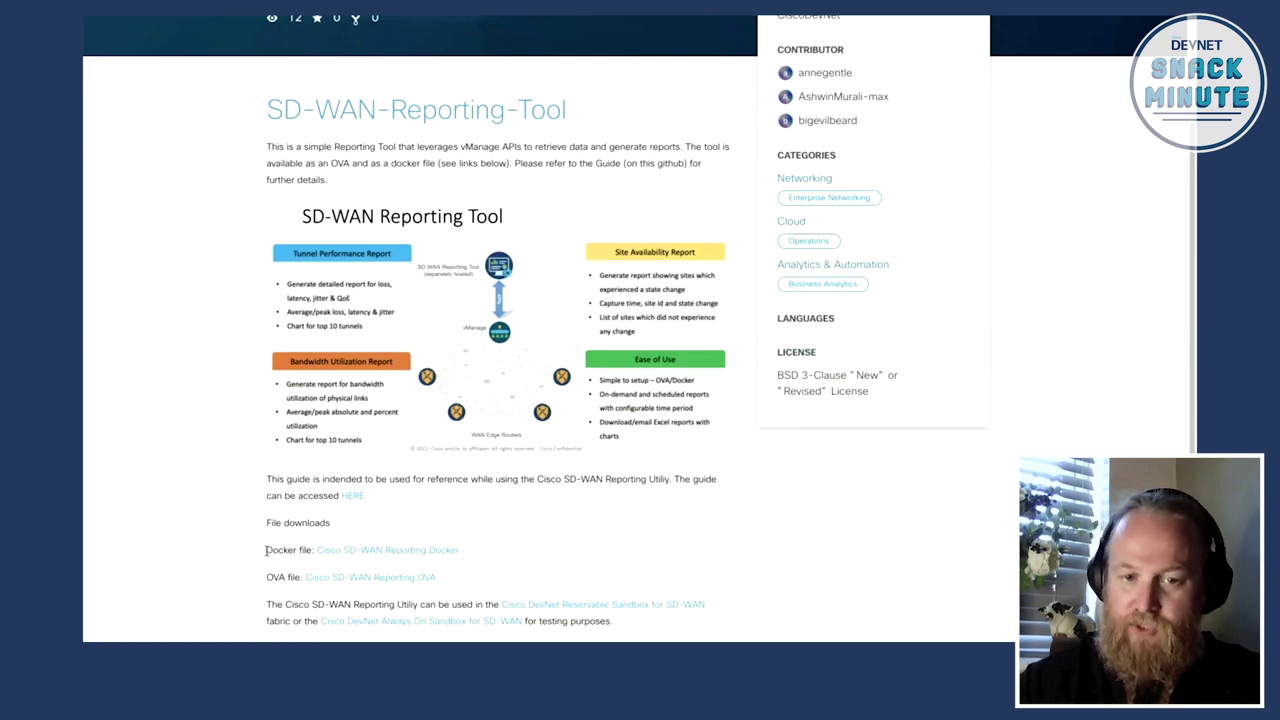
pyautogui.moveTo(265, 550); pyautogui.dragTo(311, 550)
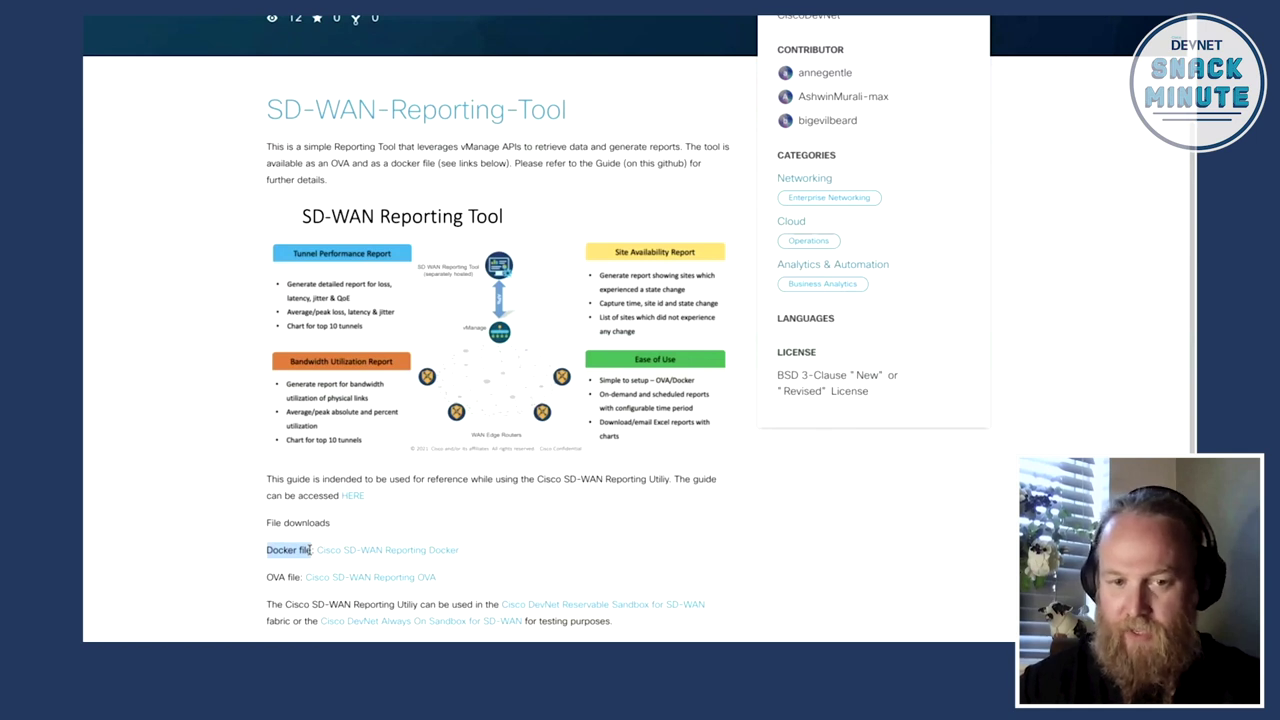
pyautogui.moveTo(263, 577); pyautogui.dragTo(298, 577)
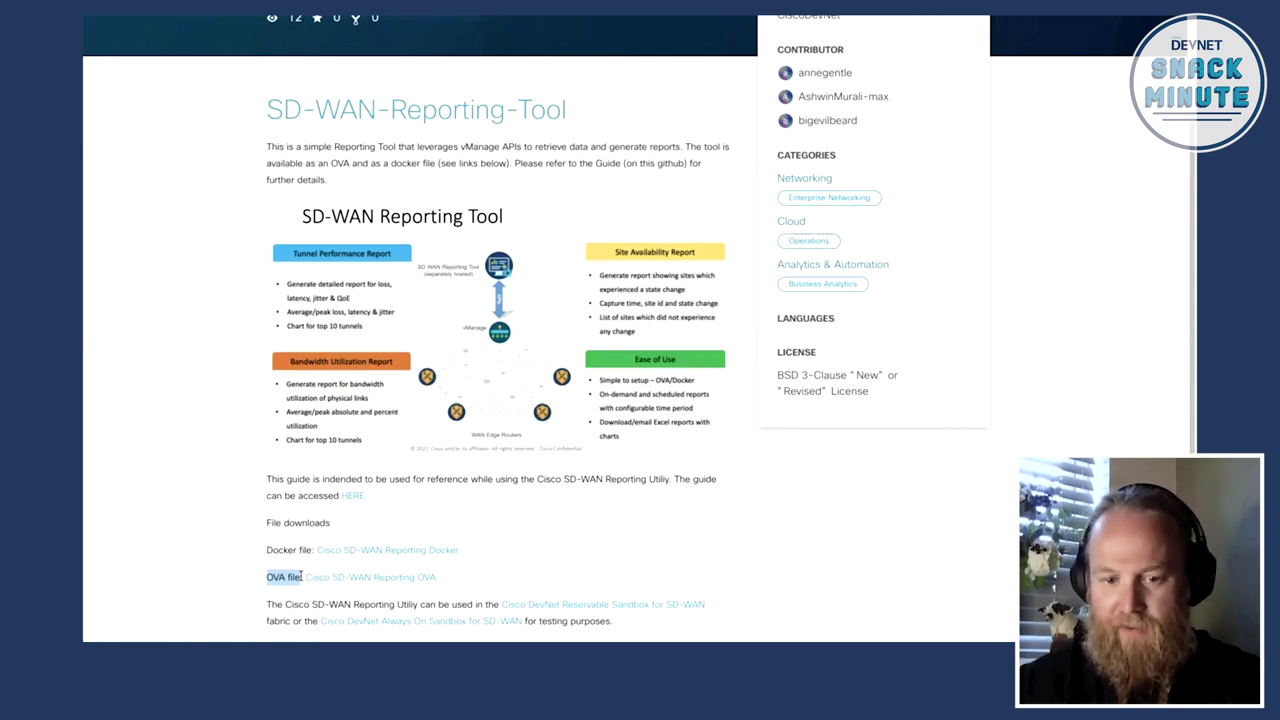
pyautogui.click(172, 545)
# Step: In iTerm, run docker ps and ls to check the container and list project files
pyautogui.press('super+Tab')
pyautogui.press('super+Tab')
pyautogui.press('super+Tab')
pyautogui.press('super+Tab')
pyautogui.press('super+Tab')
pyautogui.press('super+Tab')
pyautogui.press('super+Tab')
pyautogui.press('super+Tab')
pyautogui.press('super+Tab')
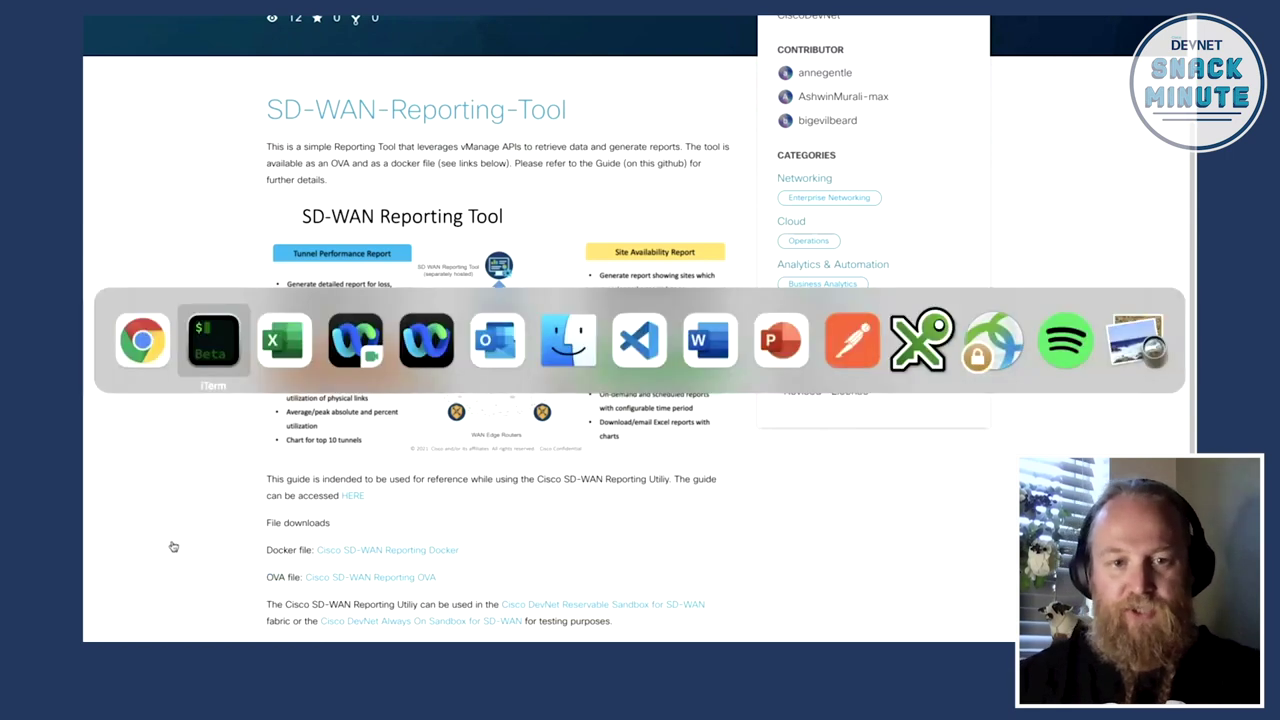
pyautogui.press('super+Tab')
pyautogui.press('super+Tab')
pyautogui.press('super+Tab')
pyautogui.press('super+Tab')
pyautogui.press('super+Tab')
pyautogui.press('super+Tab')
pyautogui.press('super+Tab')
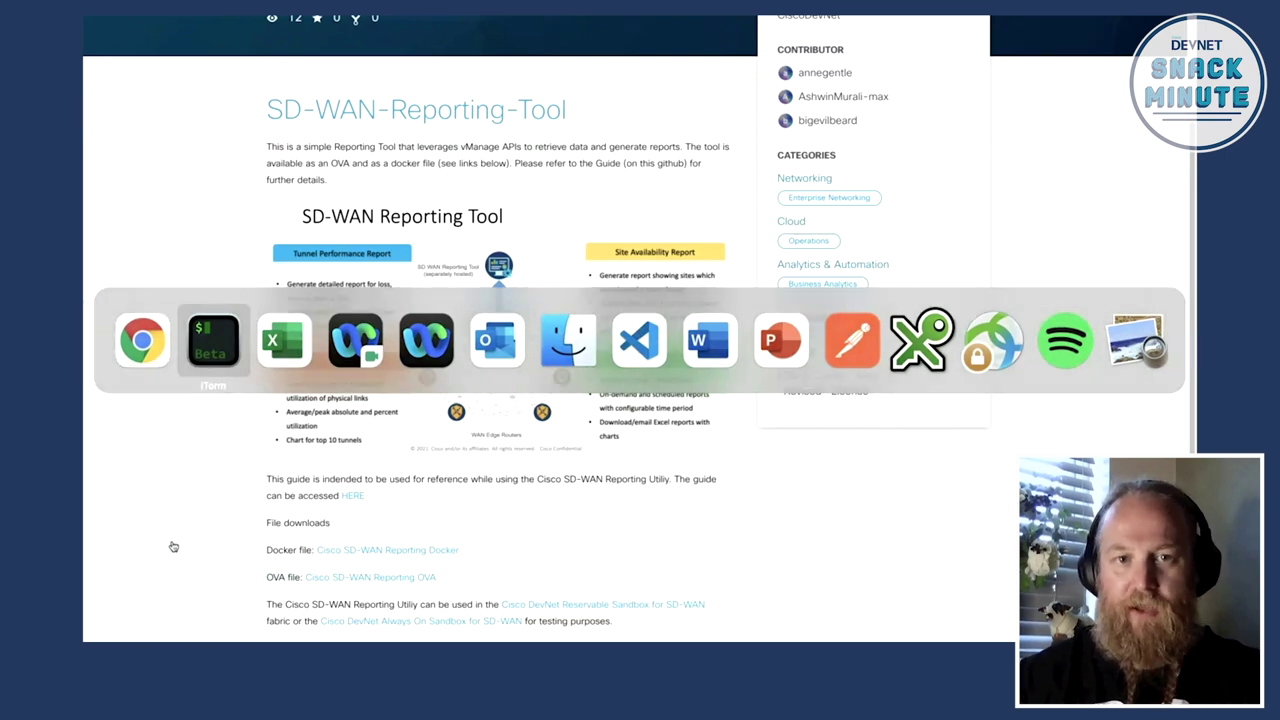
pyautogui.write('docker ps')
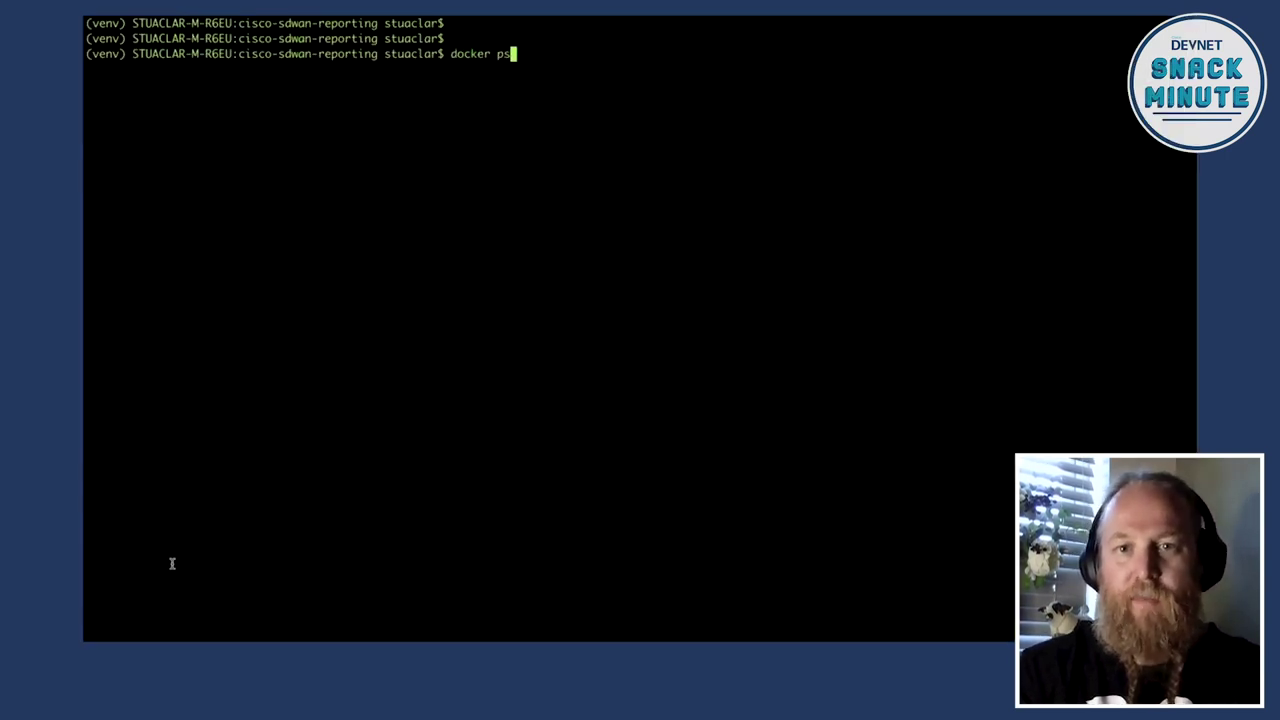
pyautogui.press('Return')
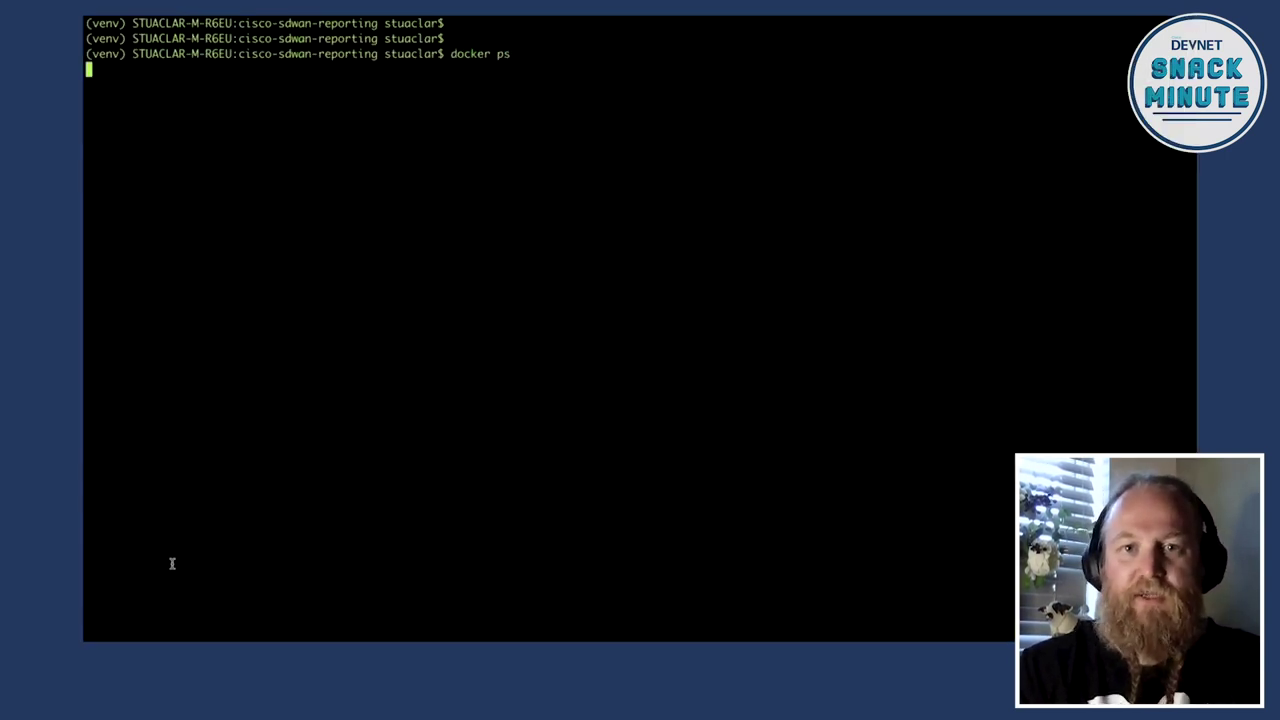
pyautogui.press('Return')
pyautogui.press('Return')
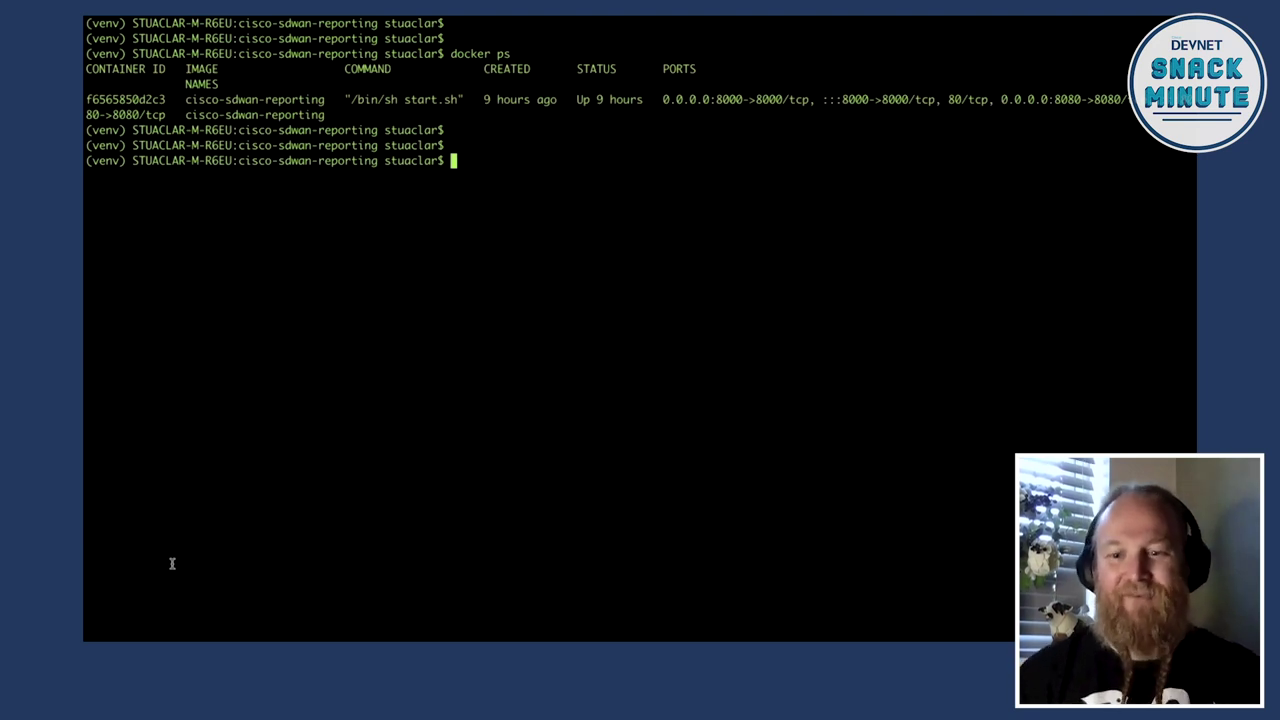
pyautogui.write('ls')
pyautogui.press('Return')
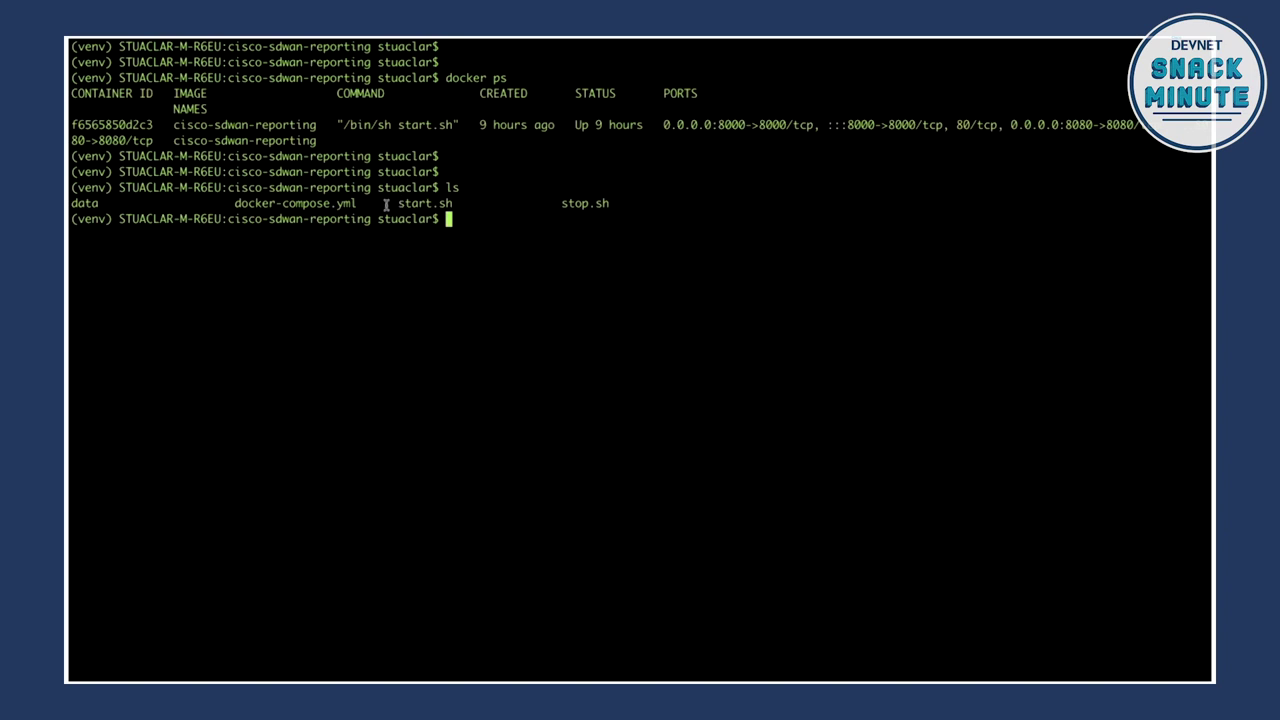
# Step: Highlight start.sh and the cisco-sdwan-reporting container's command, age and status
pyautogui.moveTo(397, 204); pyautogui.dragTo(456, 204)
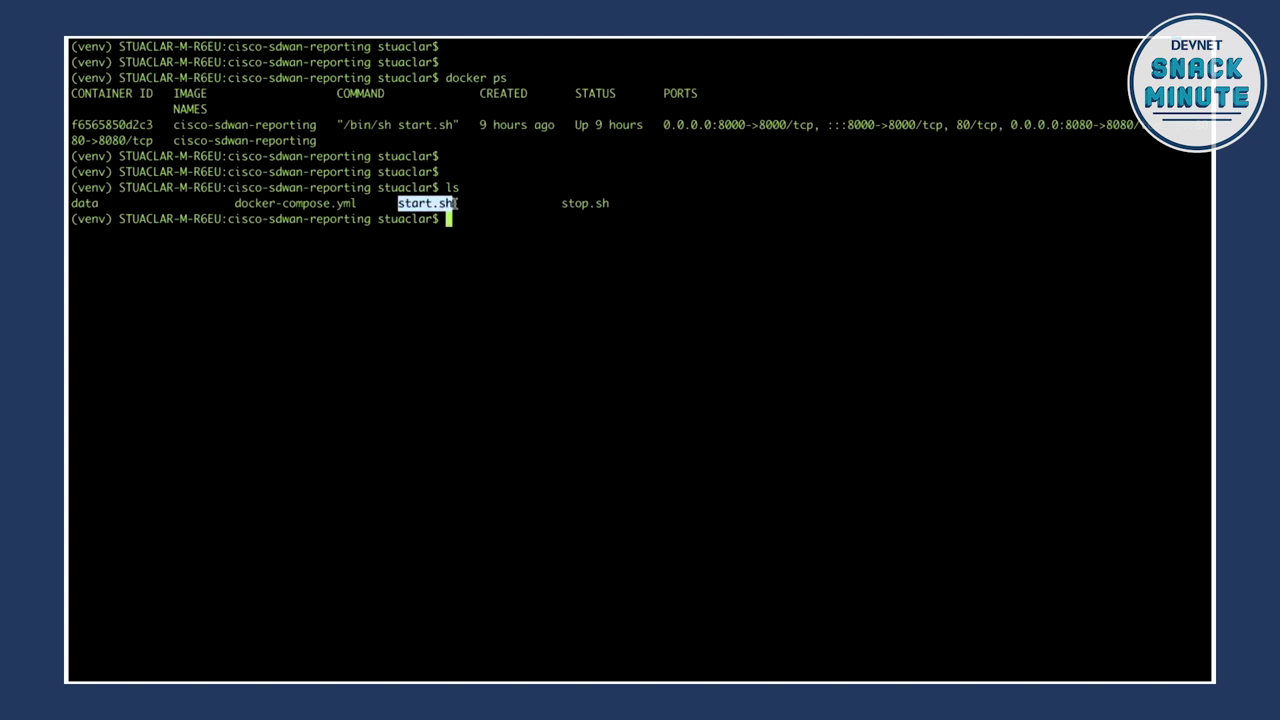
pyautogui.click(484, 237)
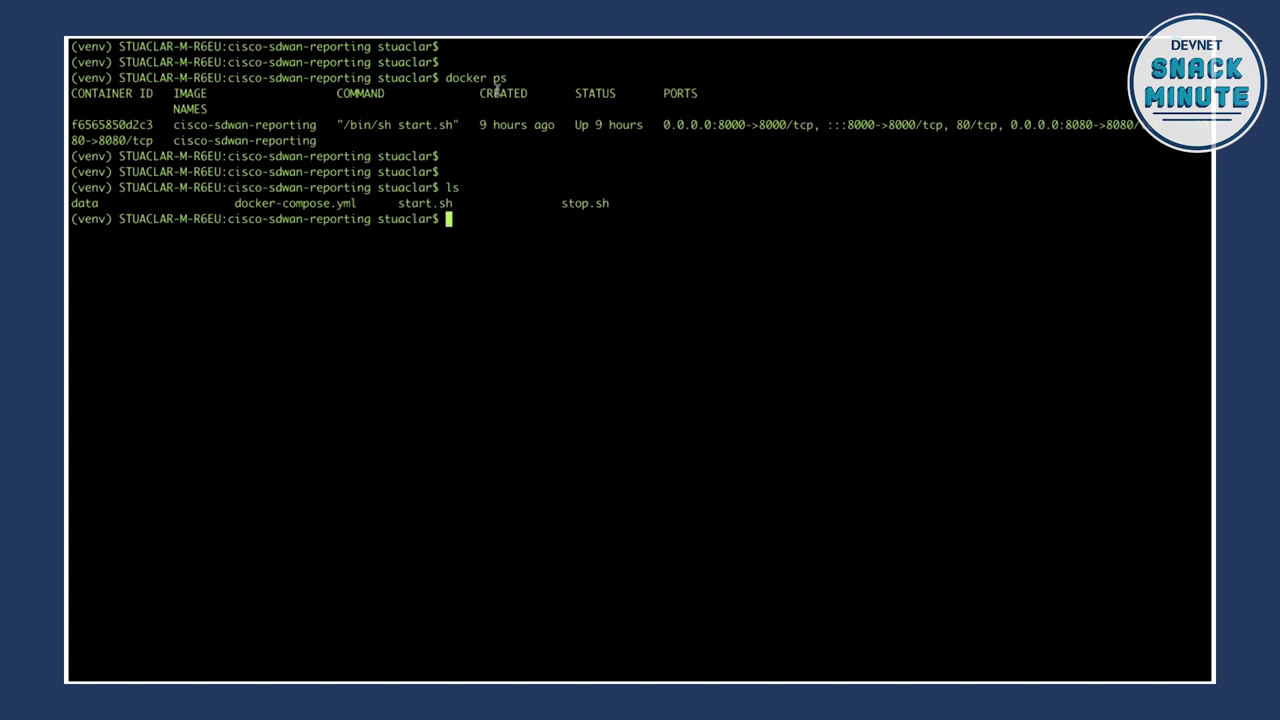
pyautogui.moveTo(329, 128); pyautogui.dragTo(621, 131)
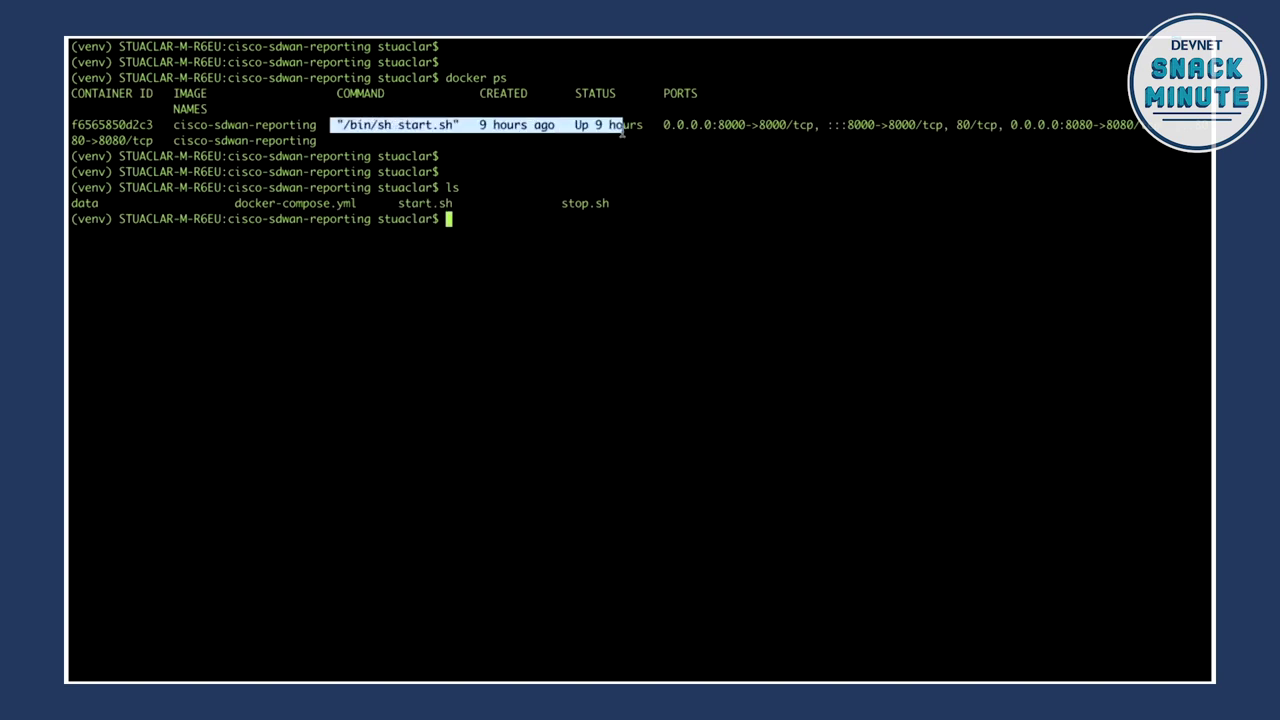
pyautogui.click(636, 219)
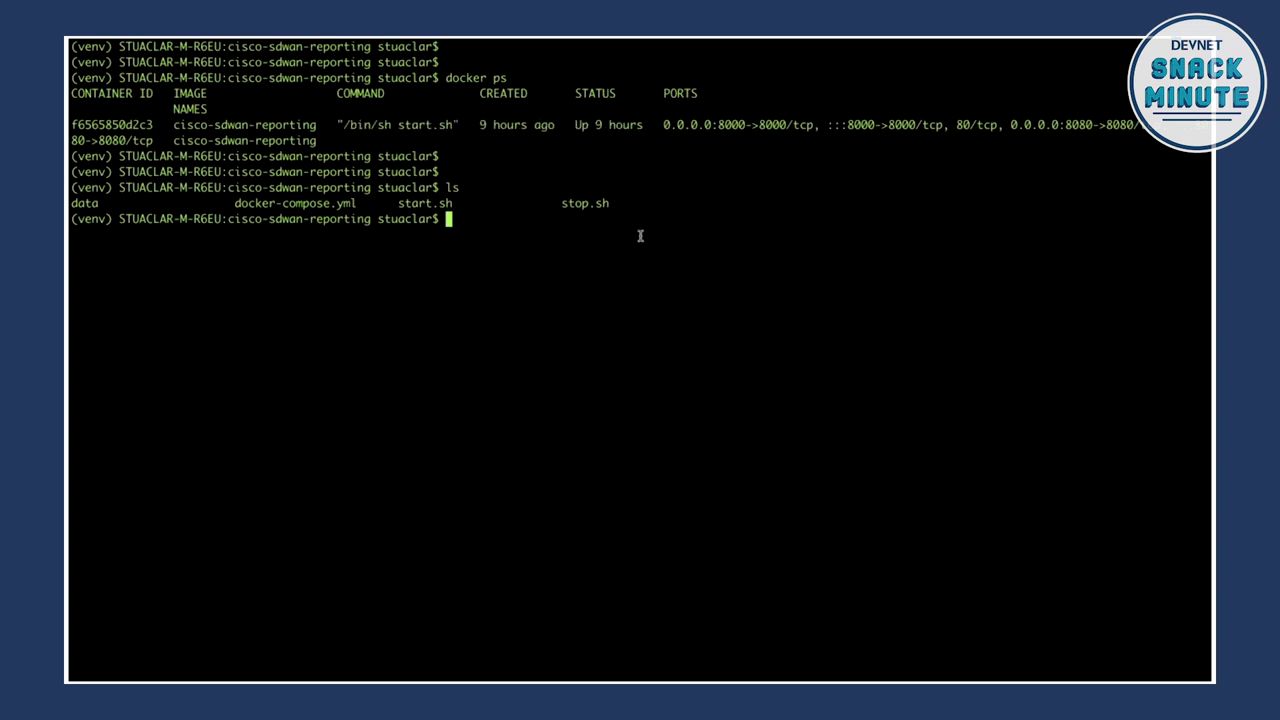
pyautogui.press('Up')
pyautogui.press('Up')
pyautogui.press('Up')
pyautogui.press('Down')
pyautogui.press('Up')
pyautogui.press('Up')
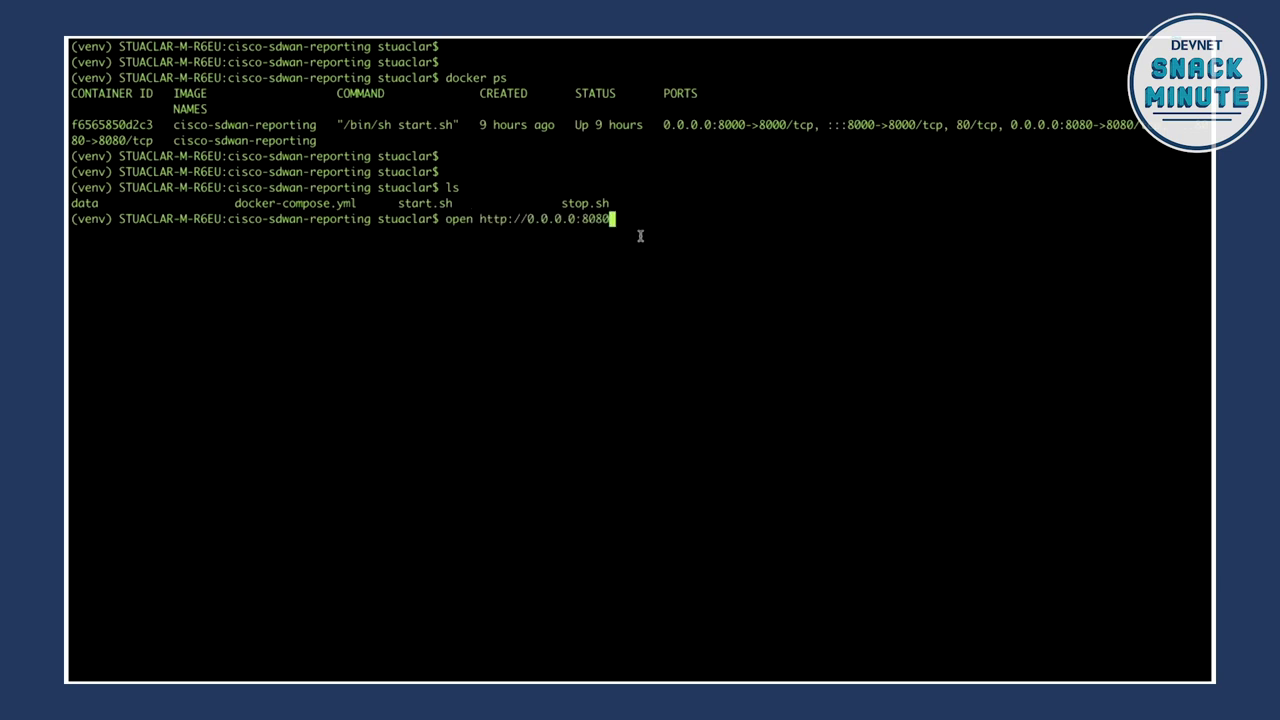
pyautogui.press('Return')
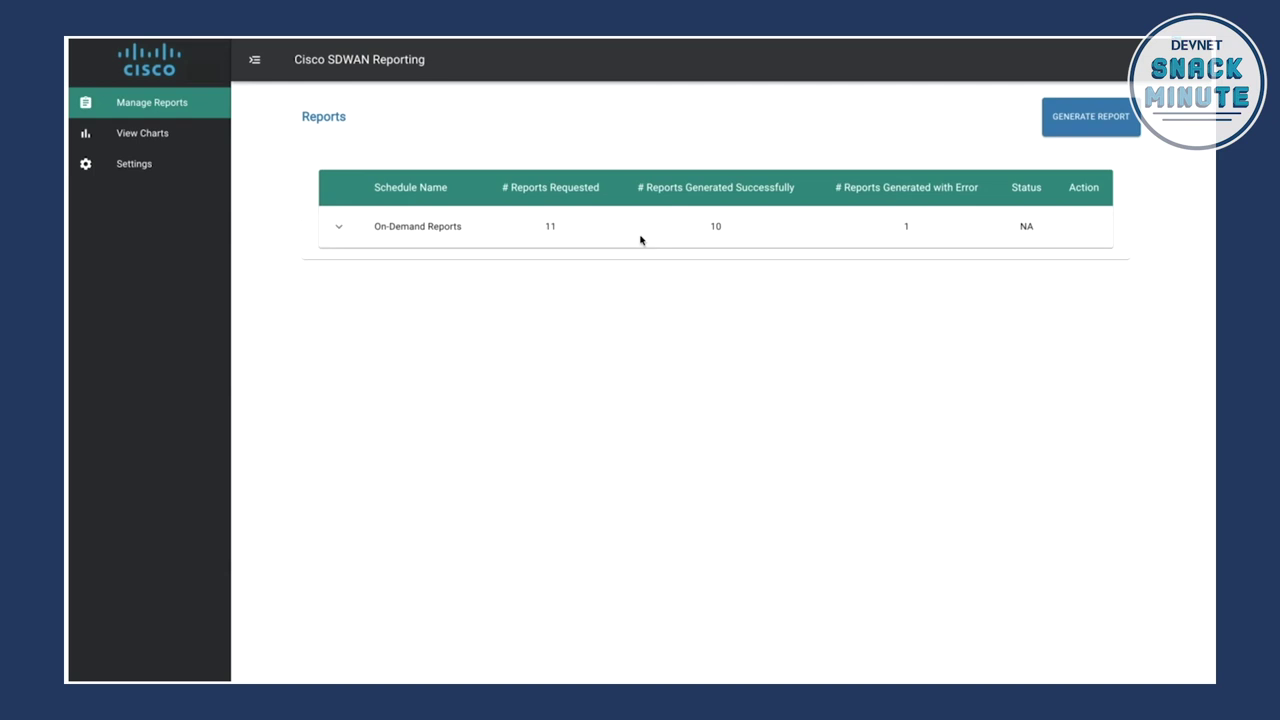
# Step: In Settings, replace the vManage password for host 198.18.1.10 and run Test Connection
pyautogui.click(140, 170)
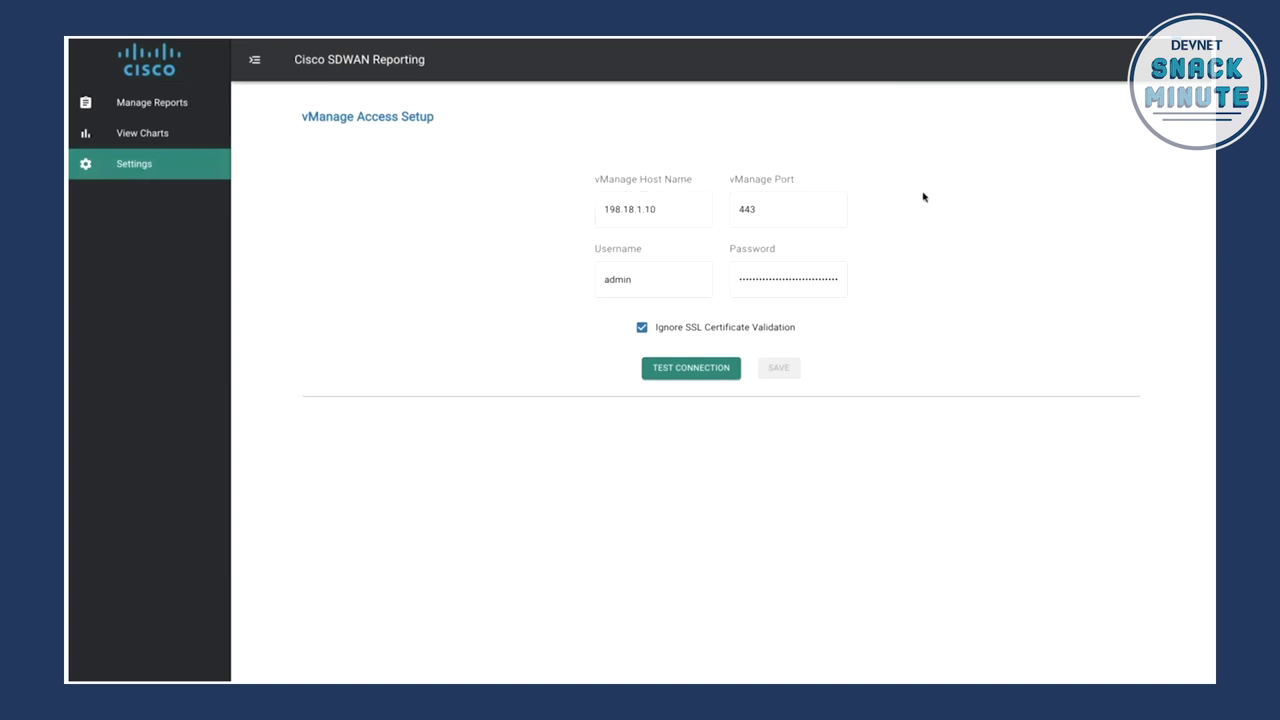
pyautogui.click(741, 278)
pyautogui.moveTo(741, 278); pyautogui.dragTo(855, 282)
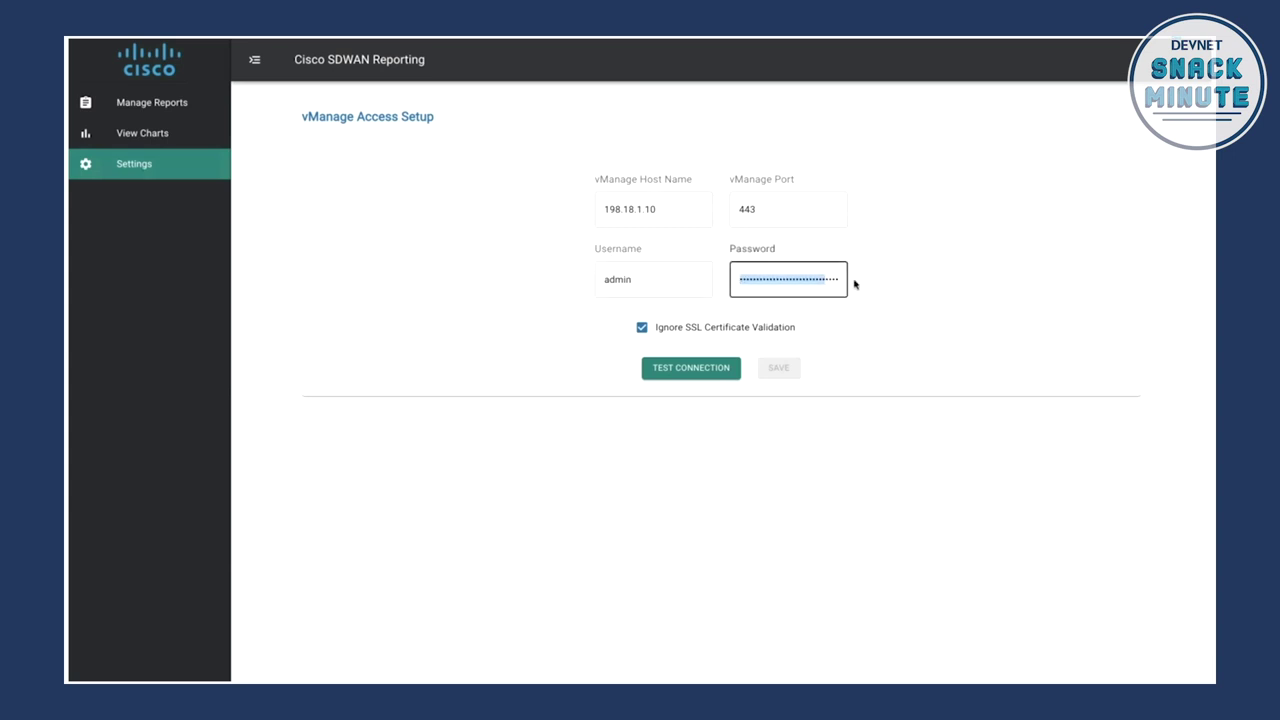
pyautogui.press('BackSpace')
pyautogui.write('admin')
pyautogui.click(676, 374)
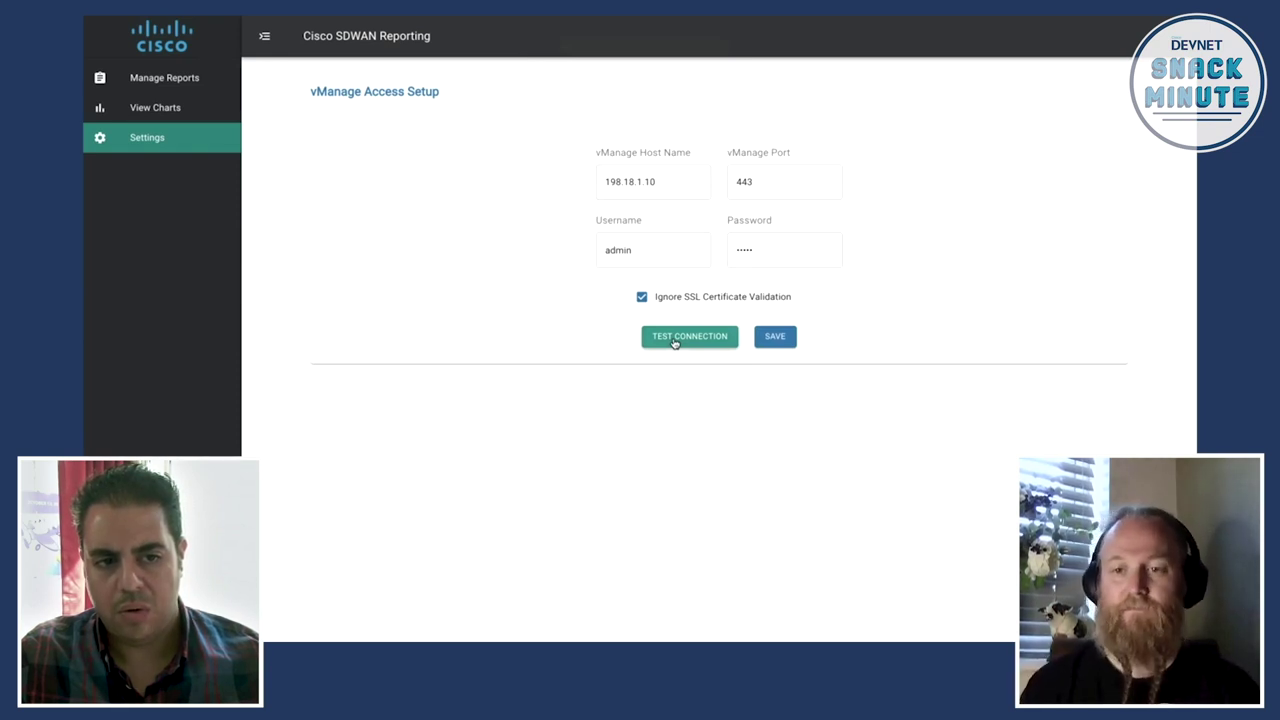
# Step: Test the vManage connection to 198.18.1.10:443 again and save the configuration
pyautogui.click(674, 338)
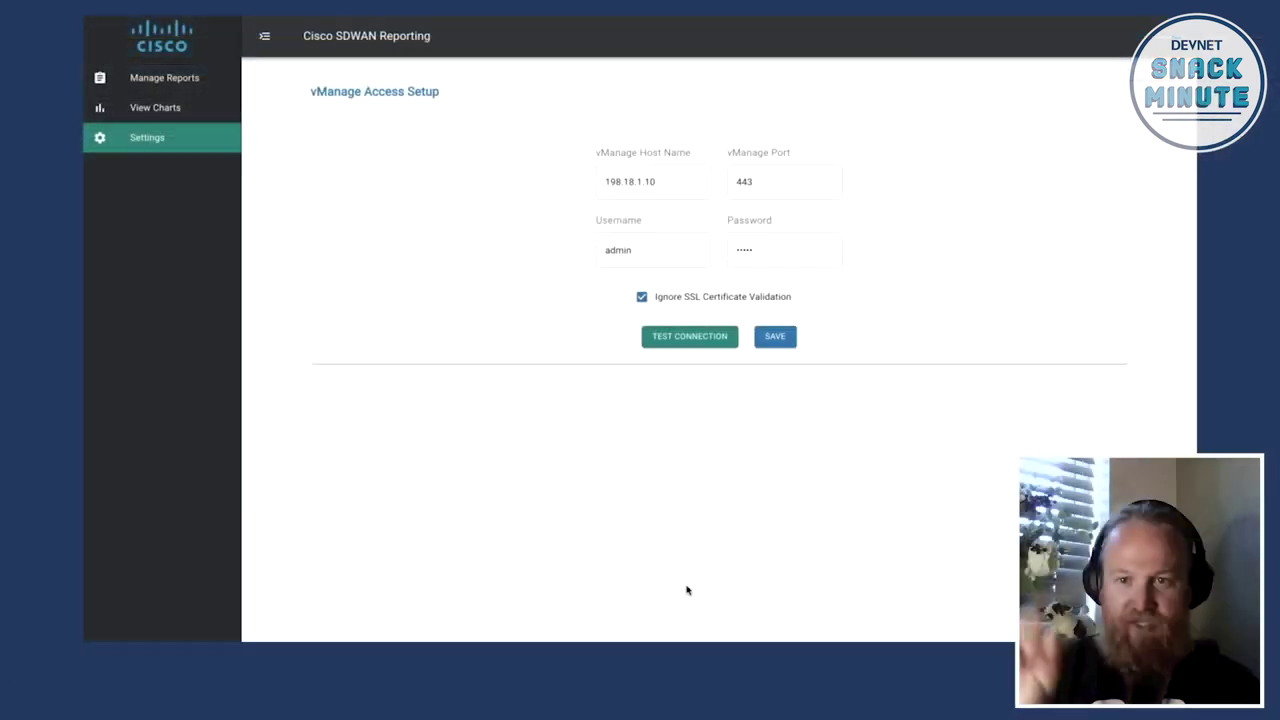
pyautogui.click(772, 345)
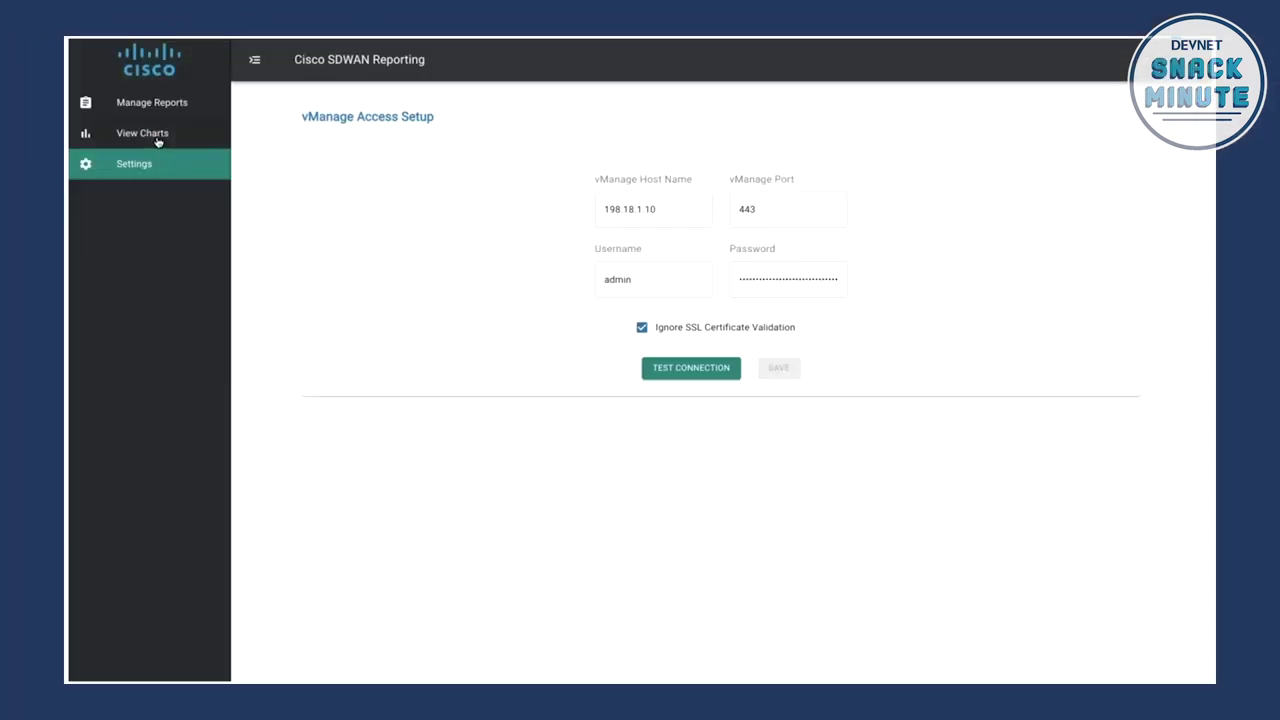
# Step: On Charts, fetch Jitters metrics for tunnel 10.1.0.2:biz-internet-10.3.0.2:biz-internet
pyautogui.click(157, 142)
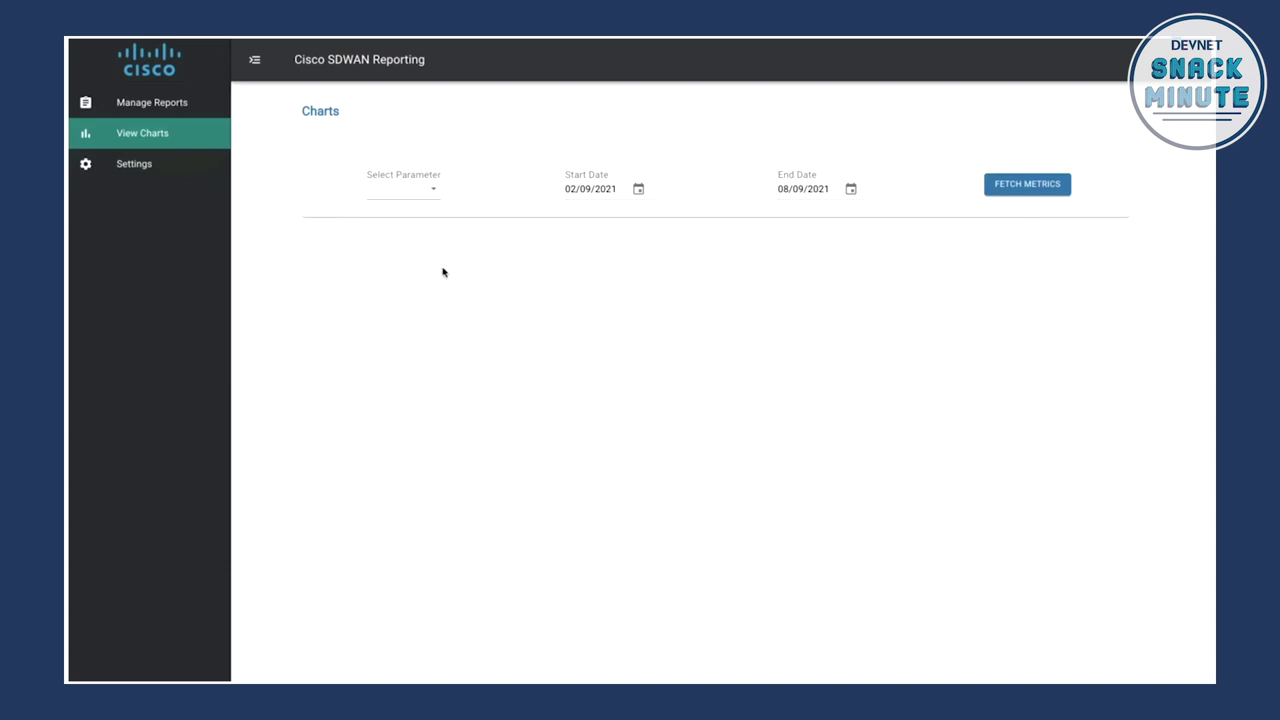
pyautogui.click(429, 191)
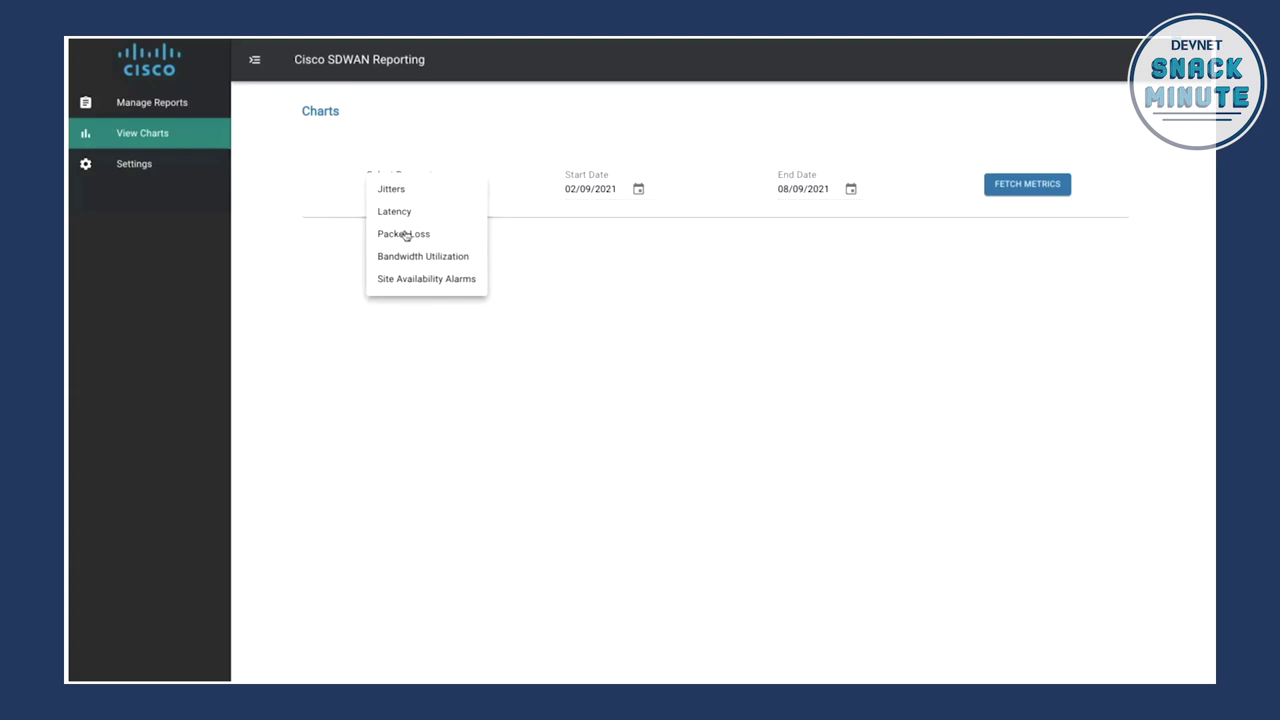
pyautogui.click(386, 193)
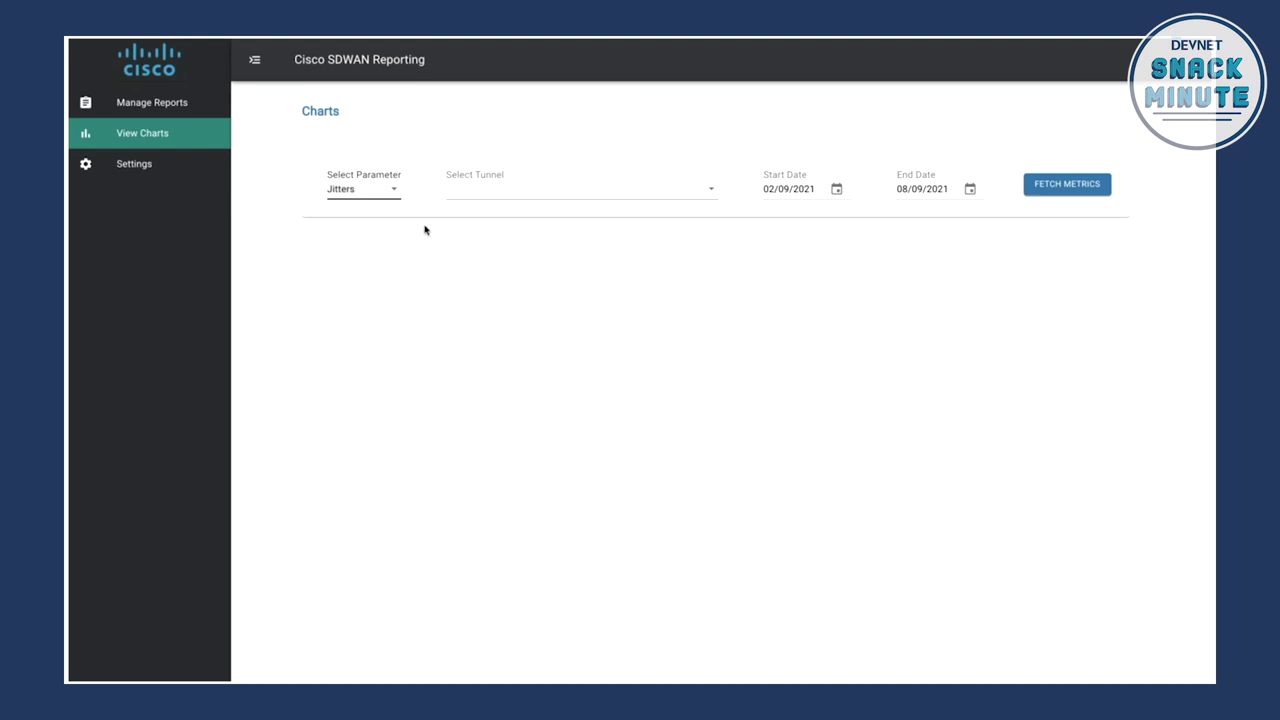
pyautogui.click(470, 193)
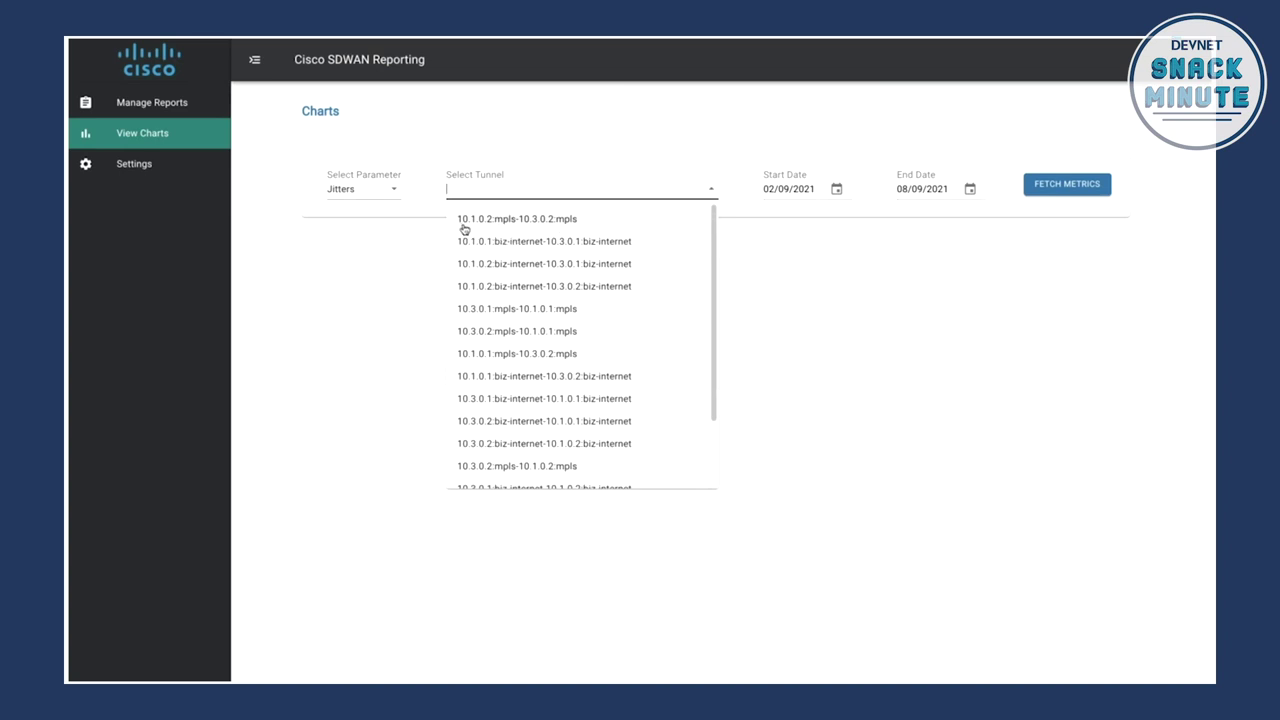
pyautogui.click(522, 294)
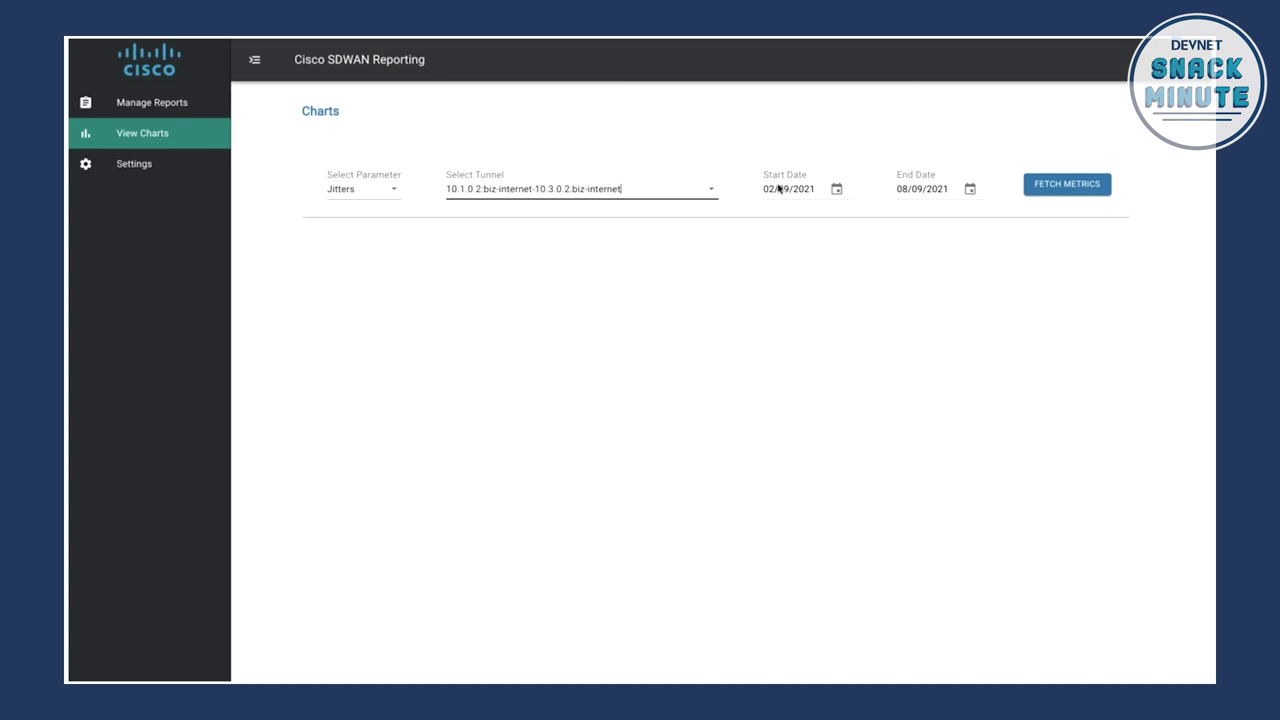
pyautogui.click(1057, 195)
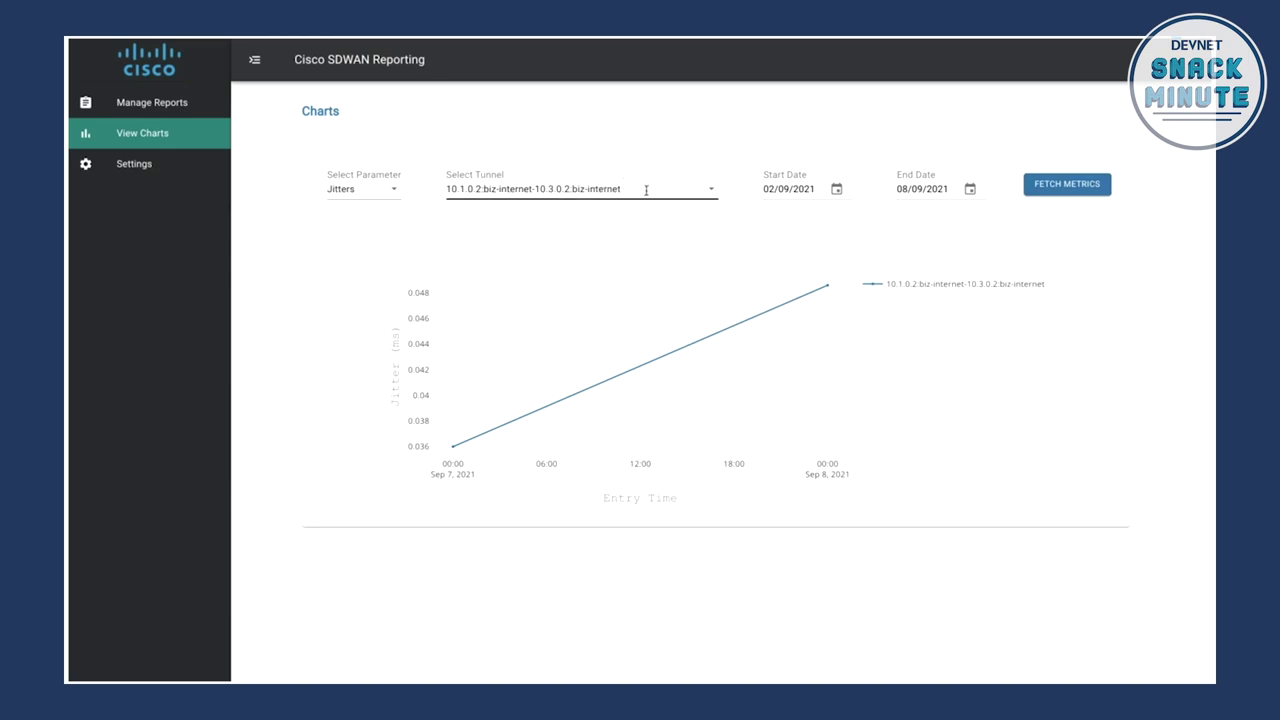
# Step: Inspect the jitter chart's 0.036 to 0.048 ms rise, reopen Select Parameter, then head to reports
pyautogui.moveTo(829, 218)
pyautogui.click(383, 191)
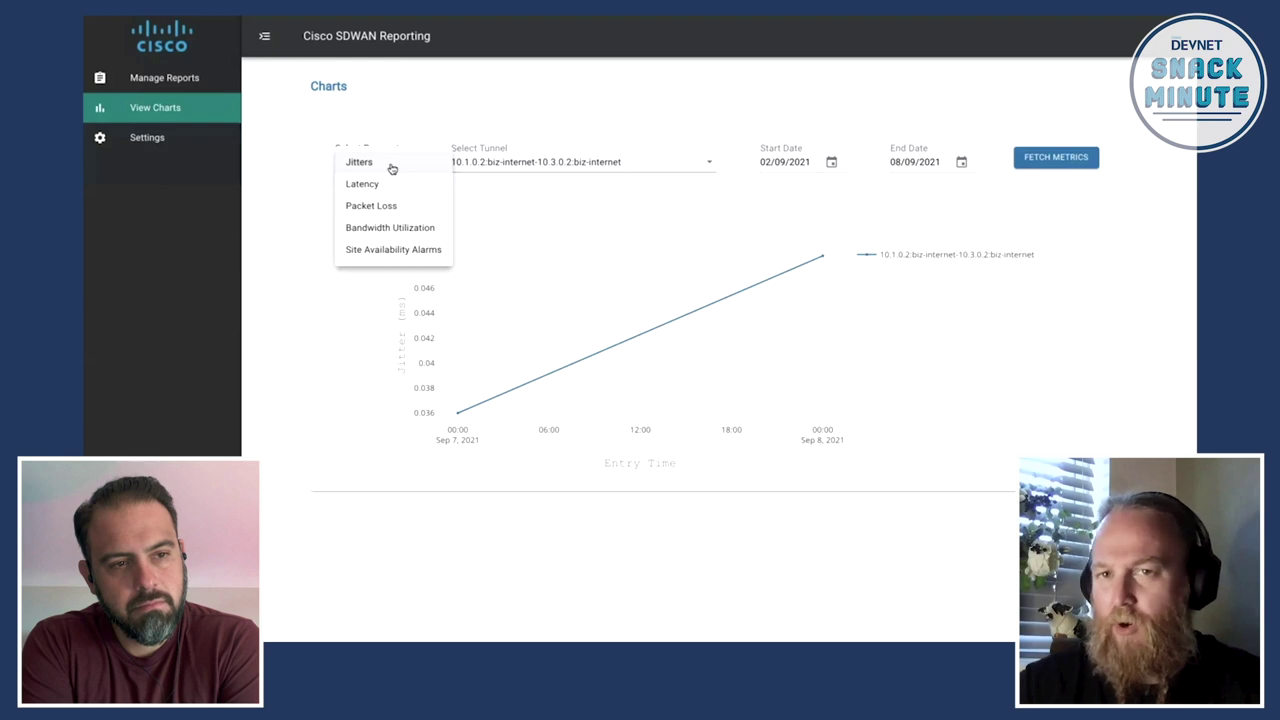
pyautogui.click(200, 400)
# Step: Go to Manage Reports, expand the On-Demand Reports history, and start Generate Report
pyautogui.click(168, 88)
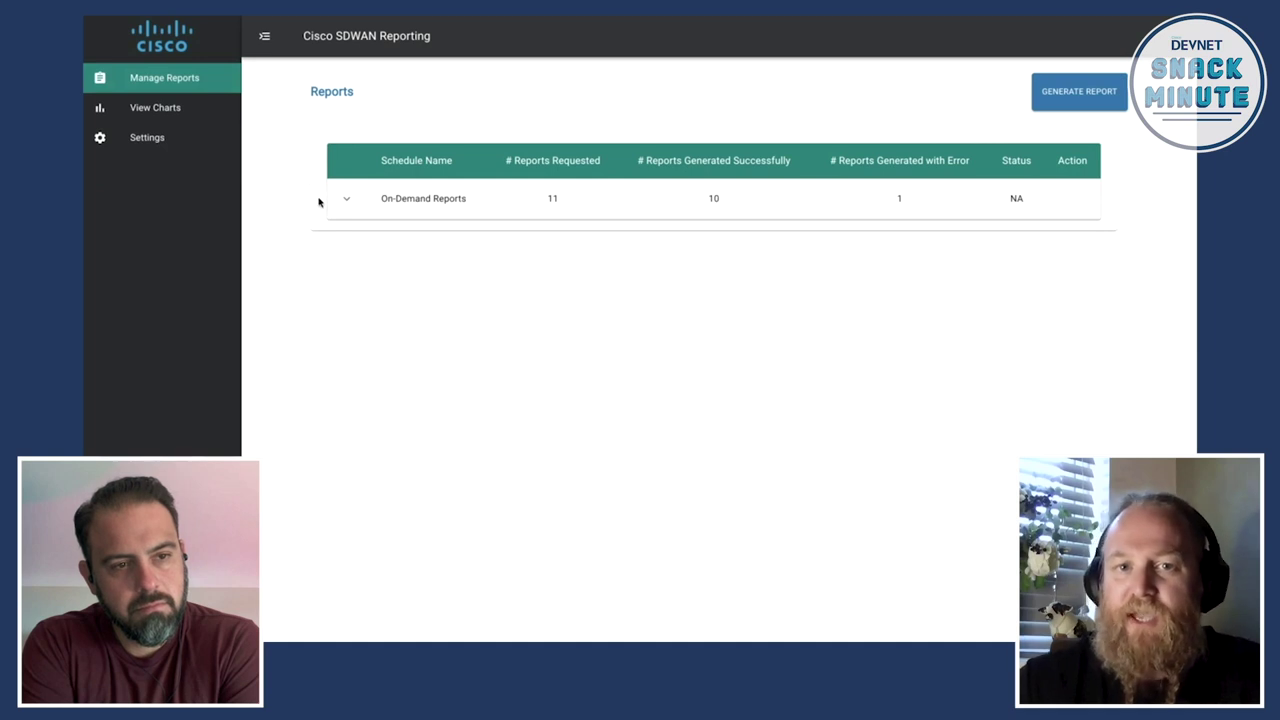
pyautogui.click(345, 200)
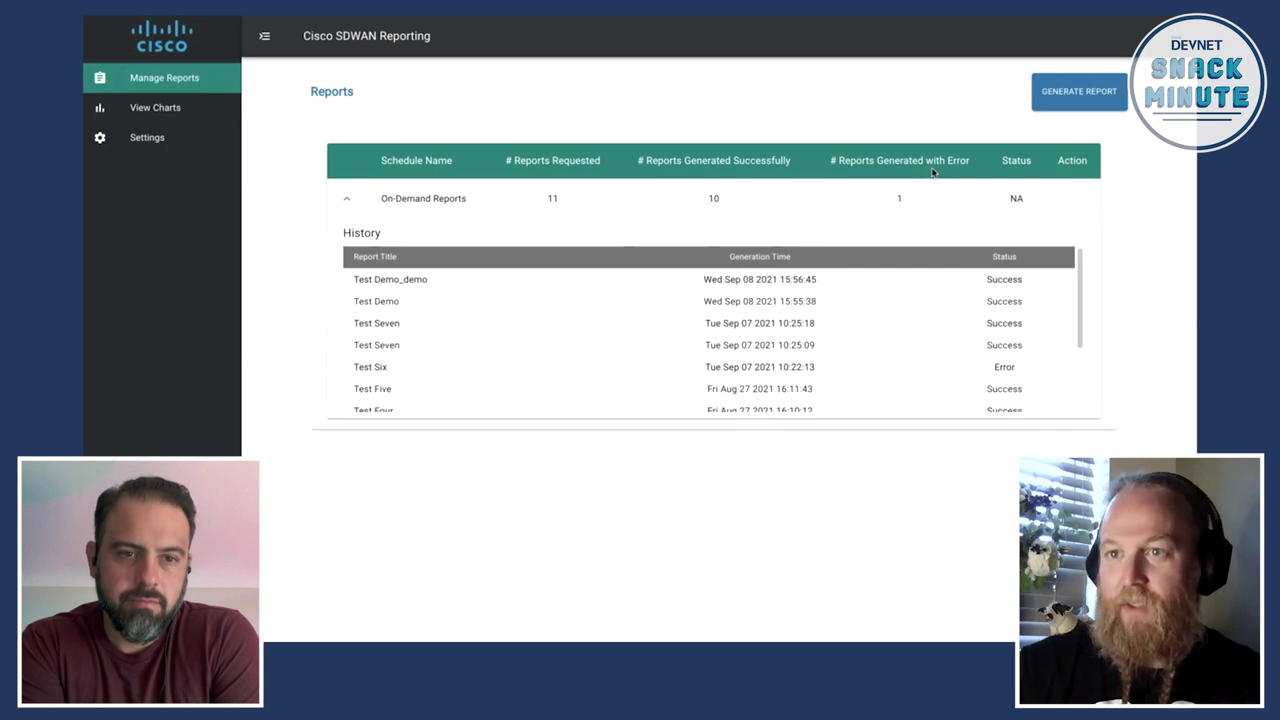
pyautogui.click(1068, 97)
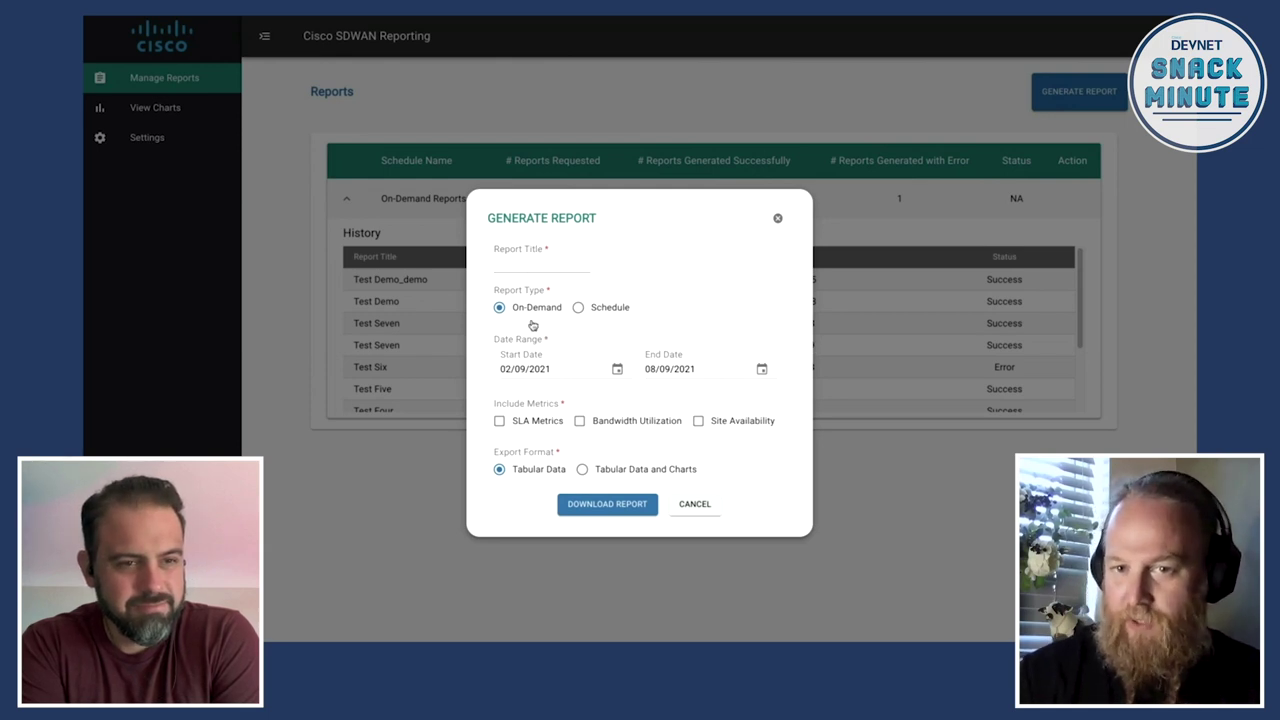
# Step: Preview the Schedule email fields, keep the report On-Demand, then switch to the Excel report
pyautogui.click(595, 314)
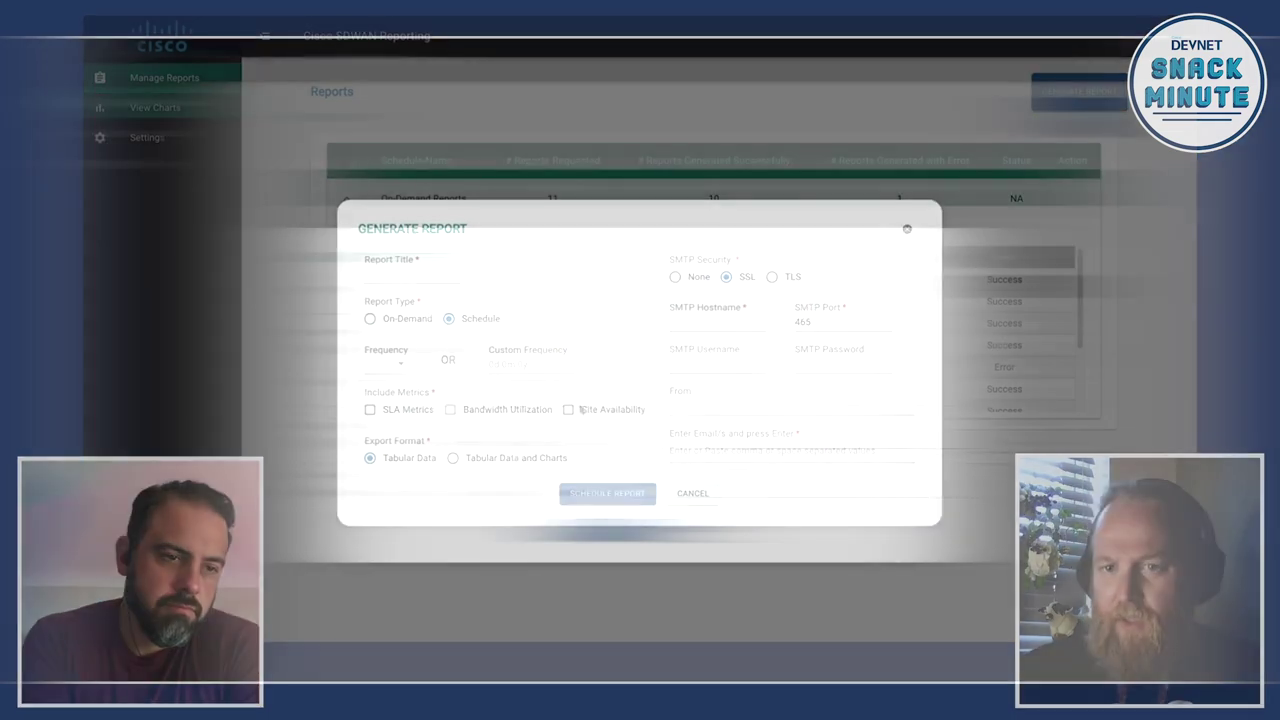
pyautogui.click(762, 407)
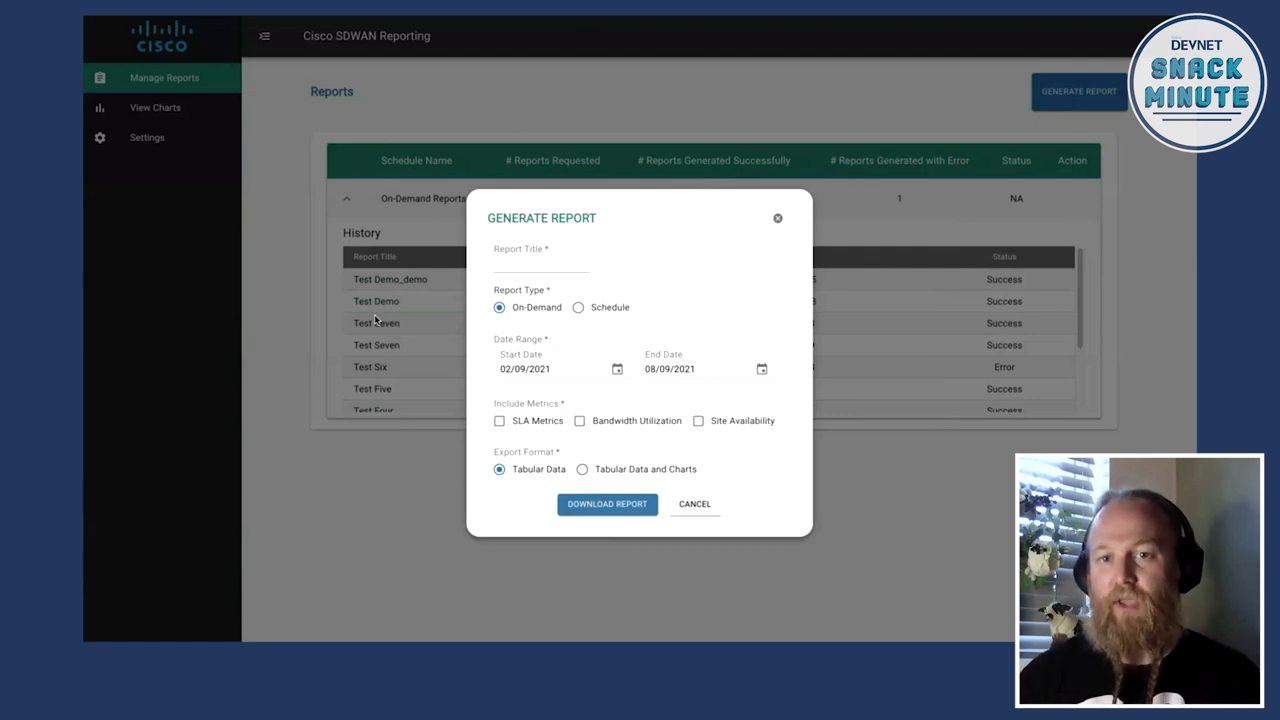
pyautogui.click(515, 265)
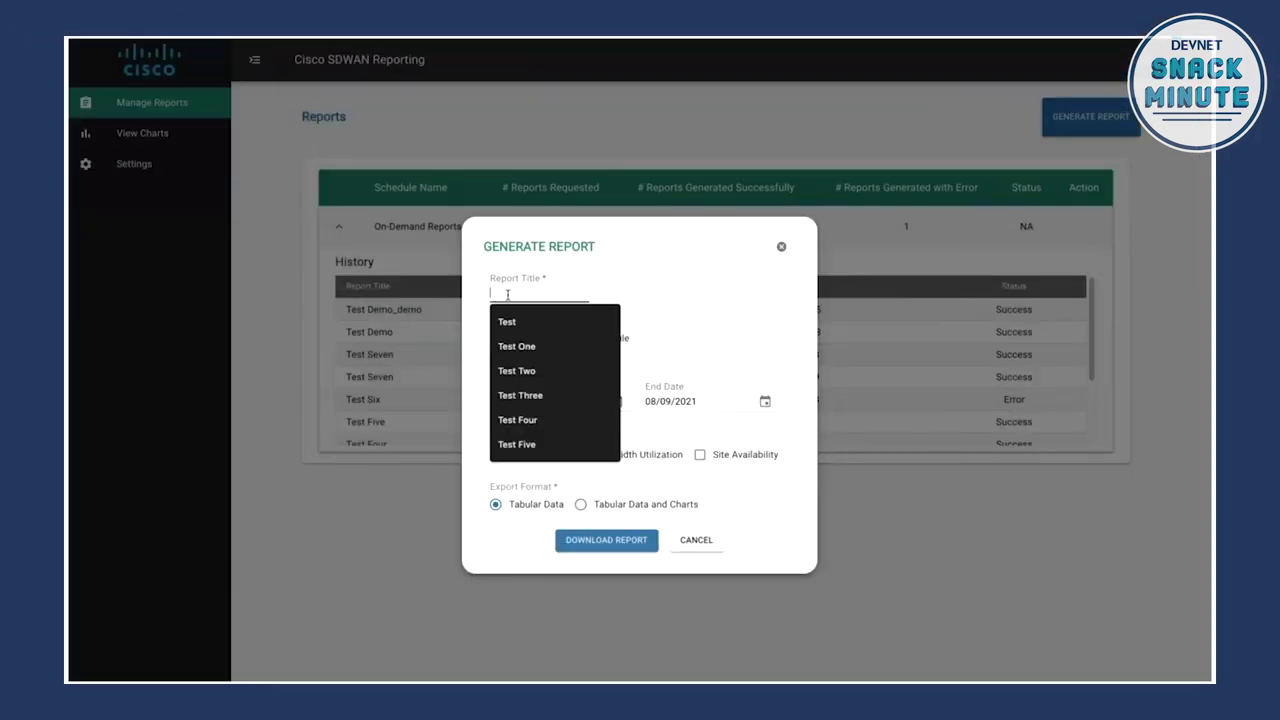
pyautogui.click(786, 472)
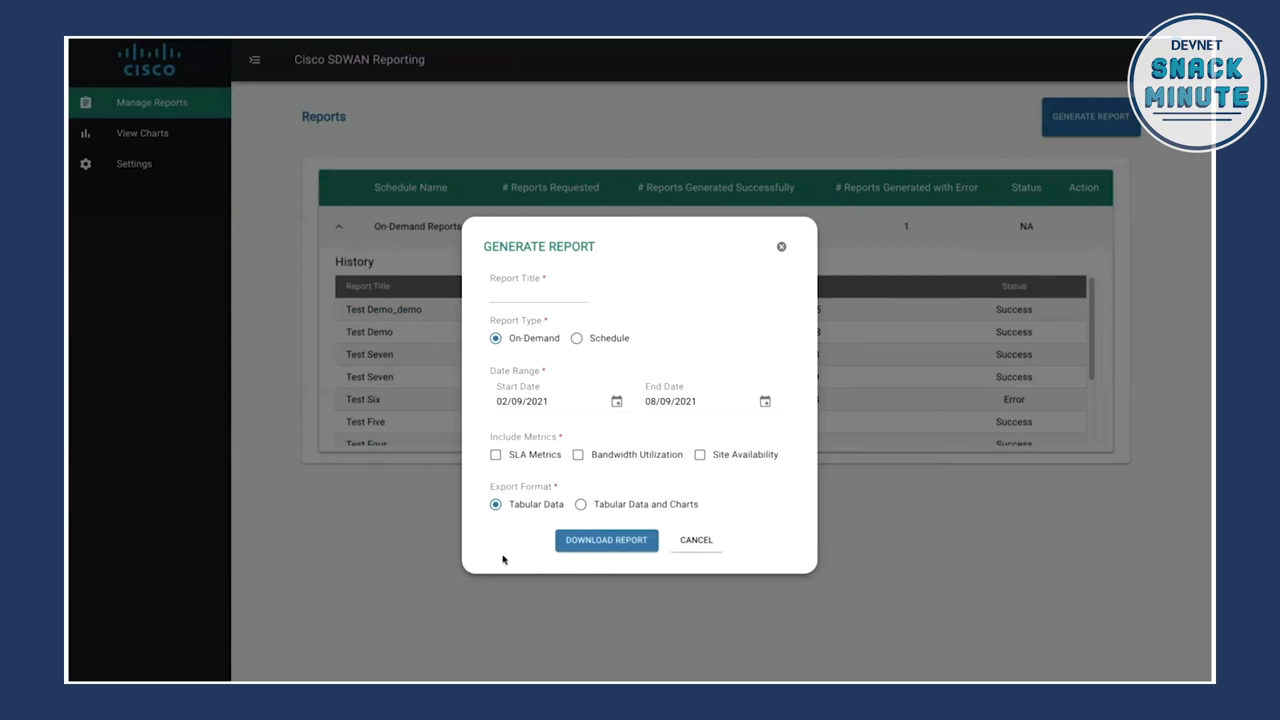
pyautogui.press('super+Tab')
pyautogui.press('super+Tab')
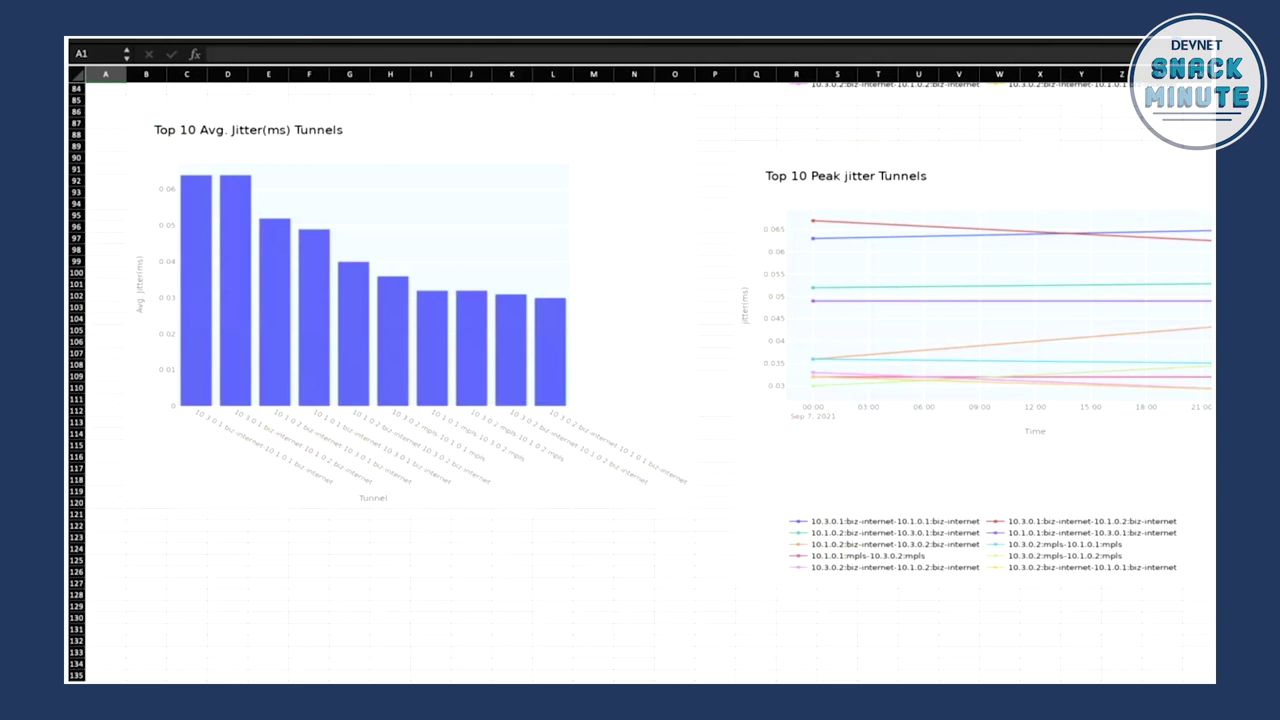
# Step: Zoom out on the jitter charts and page through bandwidth sheets to the site status sheet
pyautogui.hotkey('ctrl', '-')
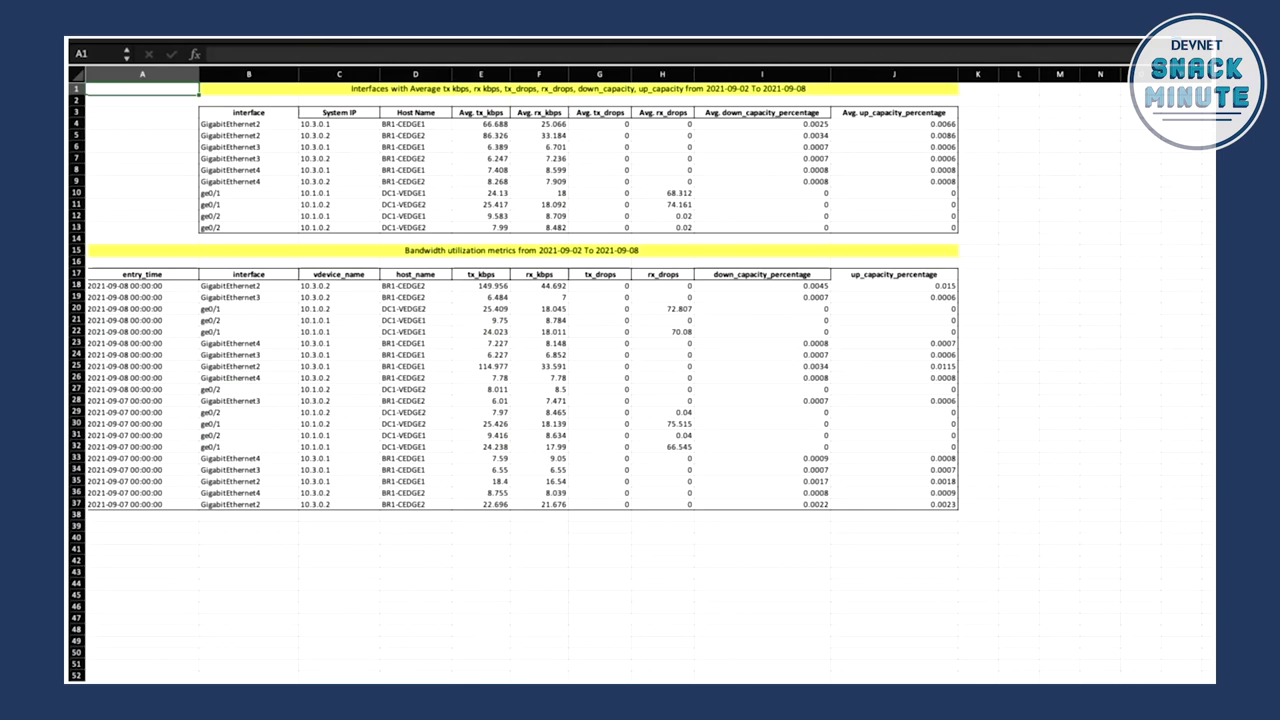
pyautogui.hotkey('ctrl', 'pagedown')
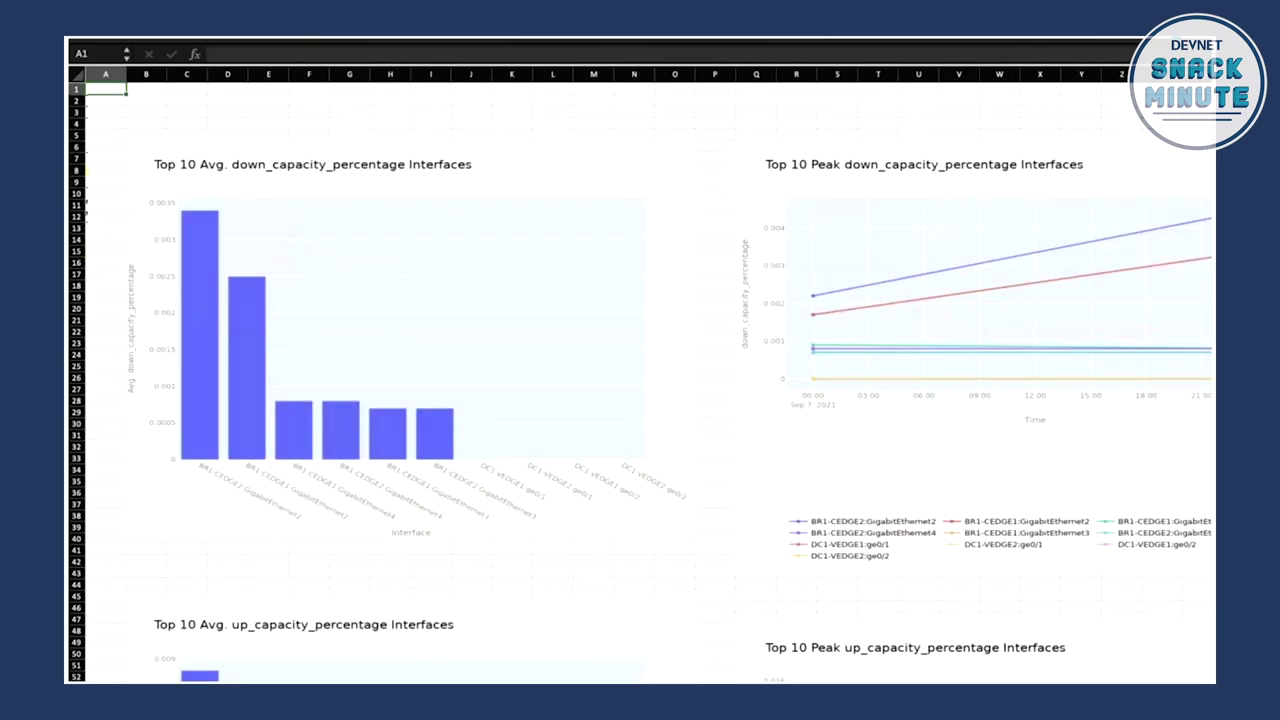
pyautogui.hotkey('ctrl', 'pagedown')
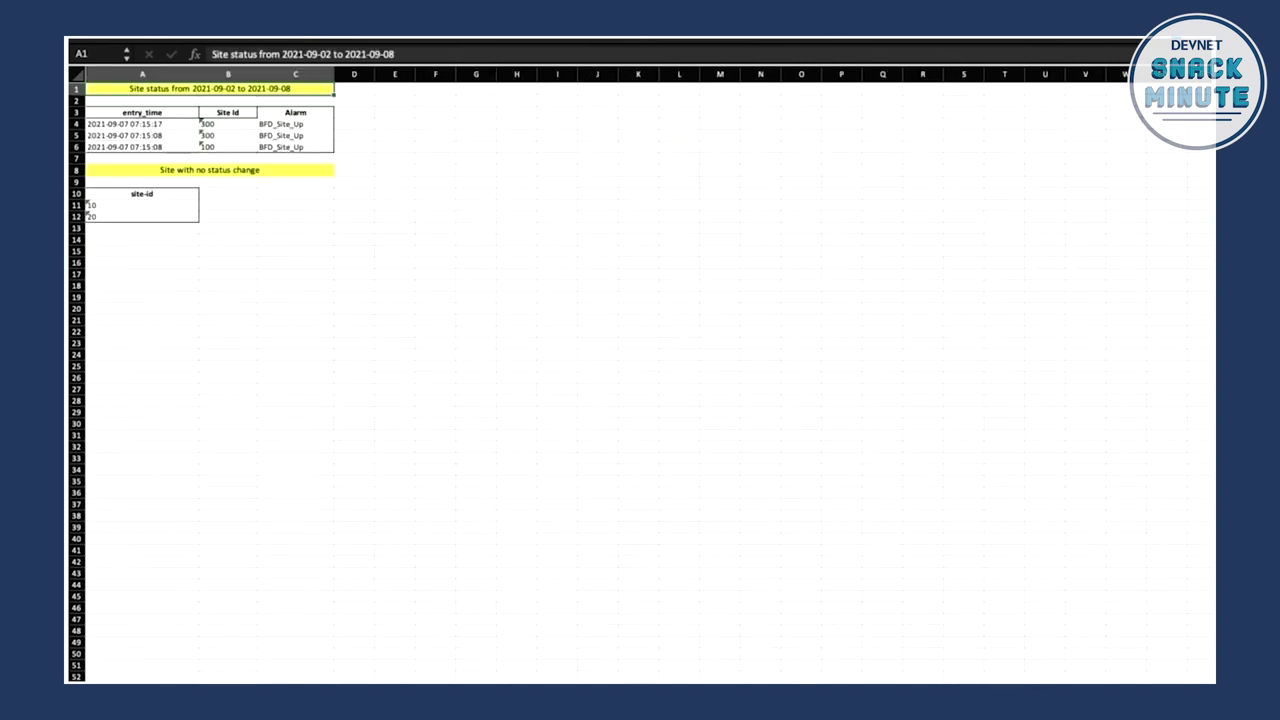
pyautogui.hotkey('ctrl', 'pagedown')
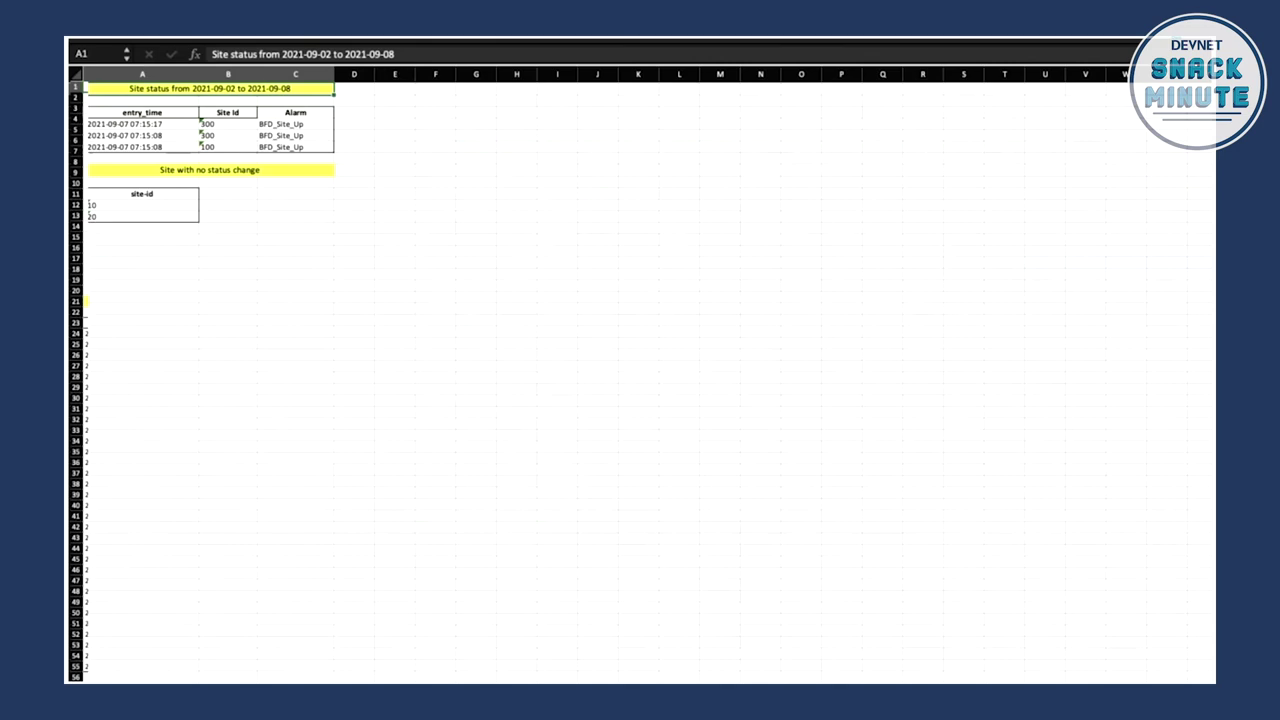